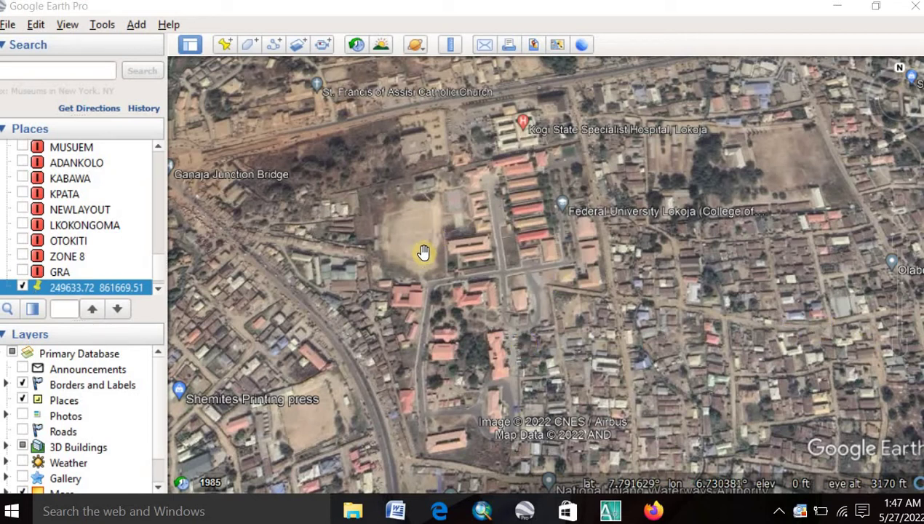
- Set Google Earth's units of measurement to Meters, Kilometers in the Options dialog
{"action": "left_click", "coordinate": [100, 24]}
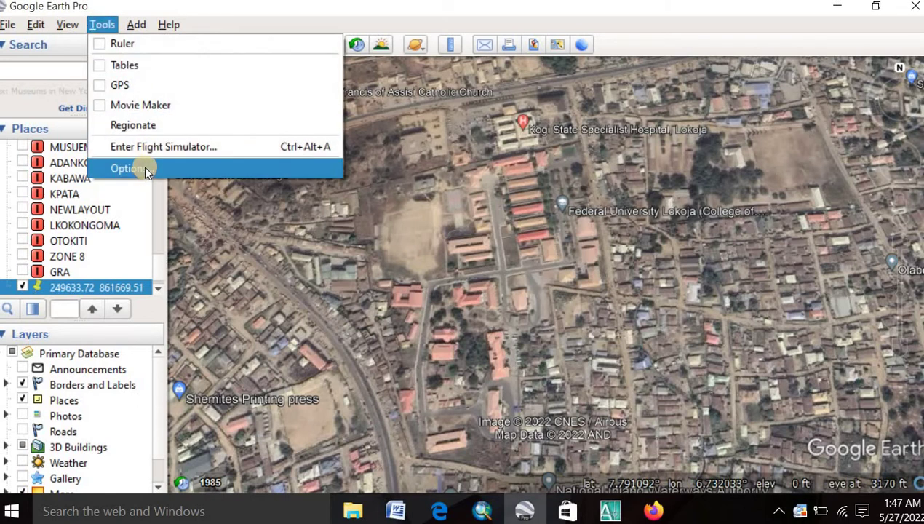
{"action": "left_click", "coordinate": [130, 169]}
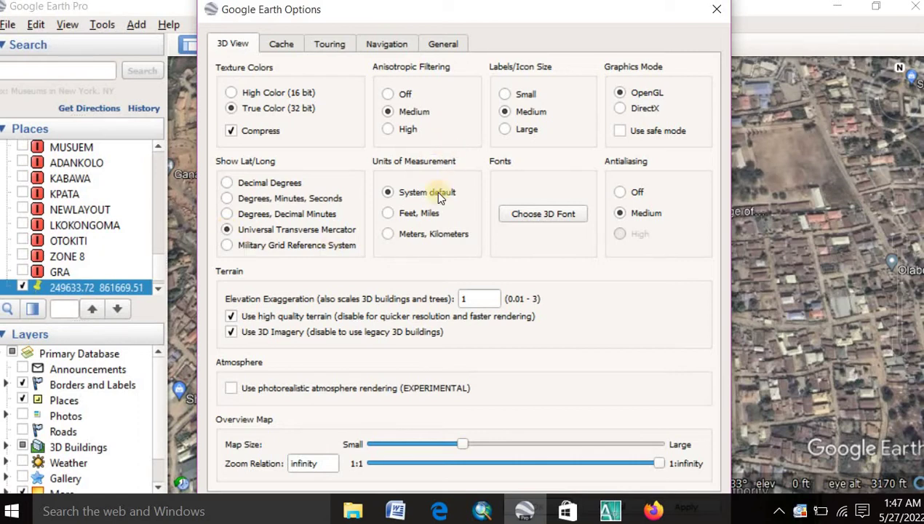
{"action": "left_click", "coordinate": [388, 237]}
{"action": "key", "text": "Return"}
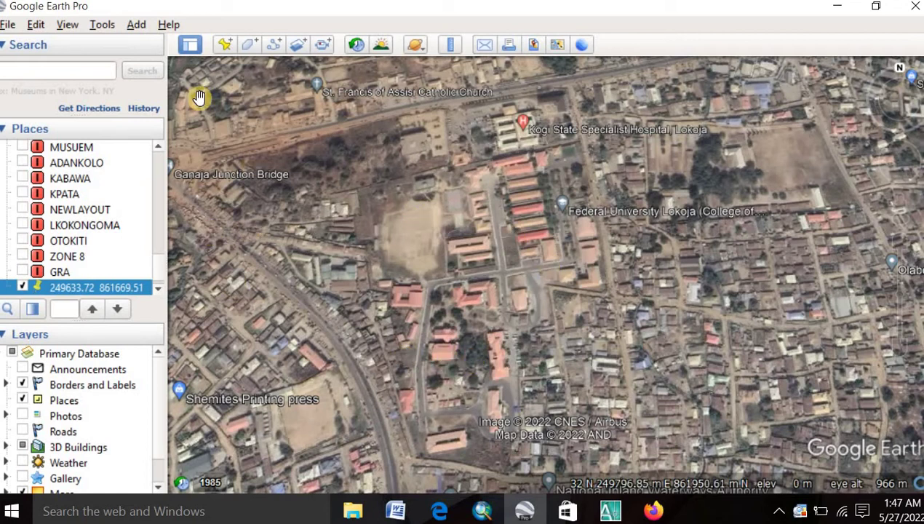
- Add a new placemark and position it beside the road in the lower left
{"action": "left_click", "coordinate": [223, 45]}
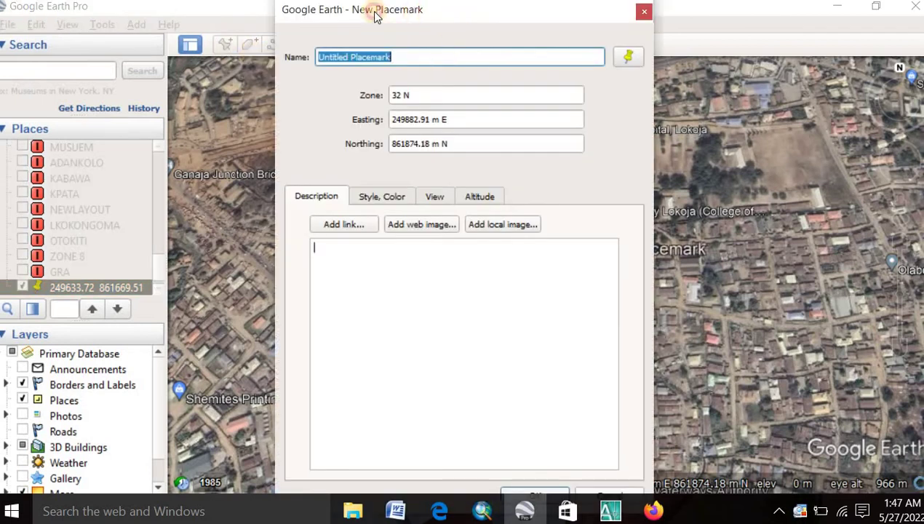
{"action": "left_click_drag", "start_coordinate": [331, 9], "coordinate": [0, 0]}
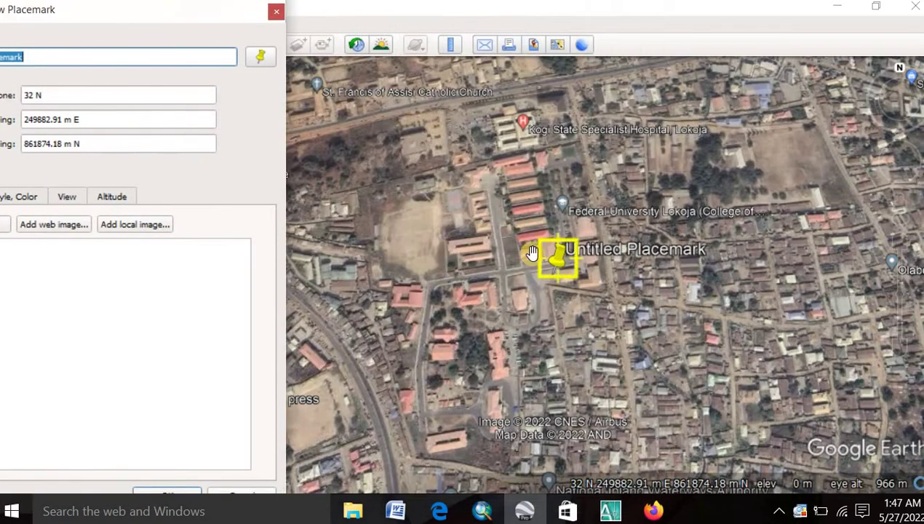
{"action": "left_click_drag", "start_coordinate": [542, 280], "coordinate": [386, 388]}
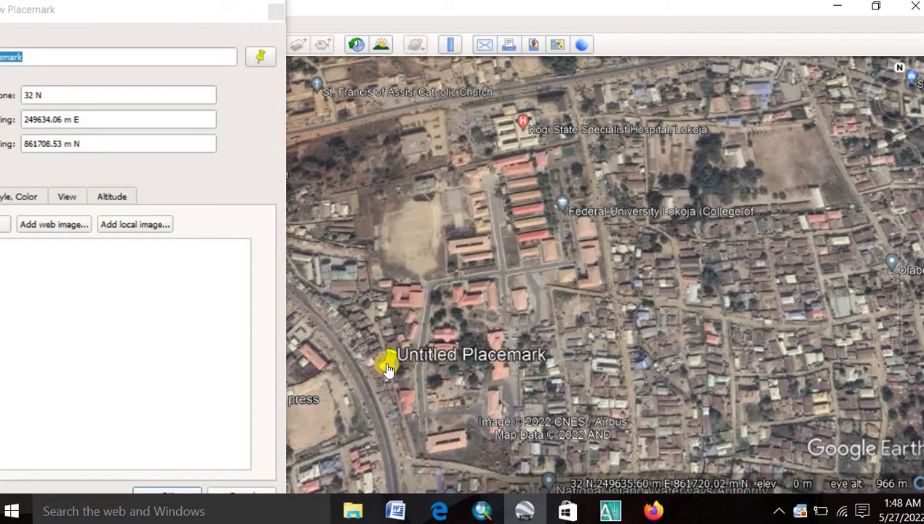
{"action": "left_click_drag", "start_coordinate": [386, 380], "coordinate": [384, 404]}
{"action": "left_click", "coordinate": [66, 120]}
- Replace the placemark's default name with the copied easting 249633.75
{"action": "left_click_drag", "start_coordinate": [62, 122], "coordinate": [26, 120]}
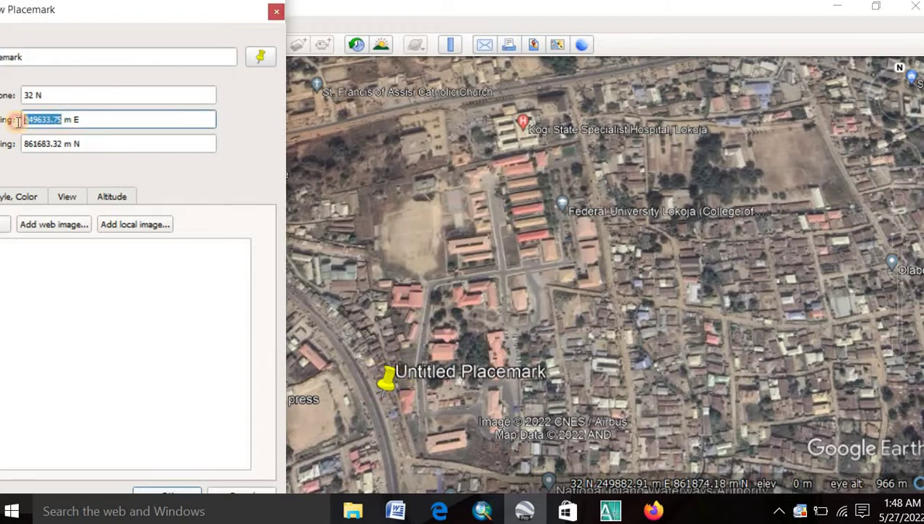
{"action": "right_click", "coordinate": [42, 121]}
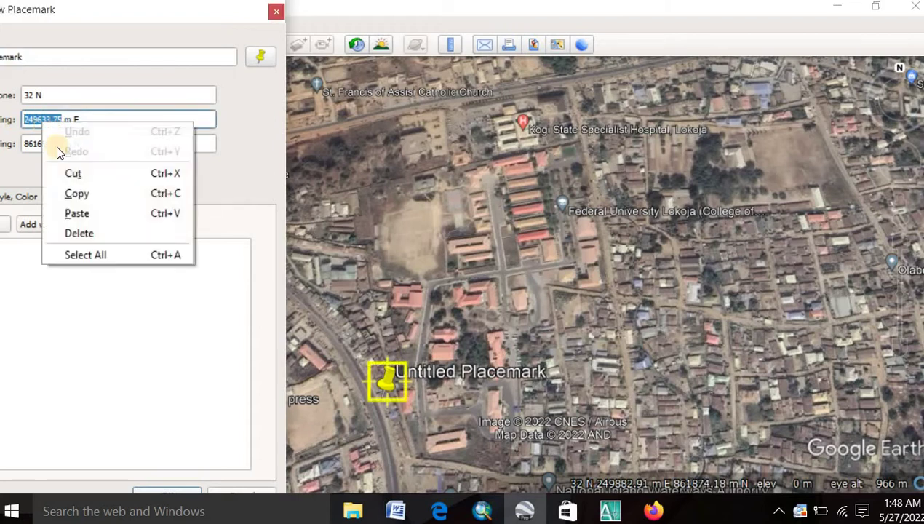
{"action": "left_click", "coordinate": [77, 194]}
{"action": "left_click_drag", "start_coordinate": [68, 56], "coordinate": [2, 56]}
{"action": "left_click_drag", "start_coordinate": [123, 11], "coordinate": [351, 14]}
{"action": "left_click", "coordinate": [285, 58]}
{"action": "triple_click", "coordinate": [221, 62]}
{"action": "right_click", "coordinate": [225, 64]}
{"action": "left_click", "coordinate": [265, 151]}
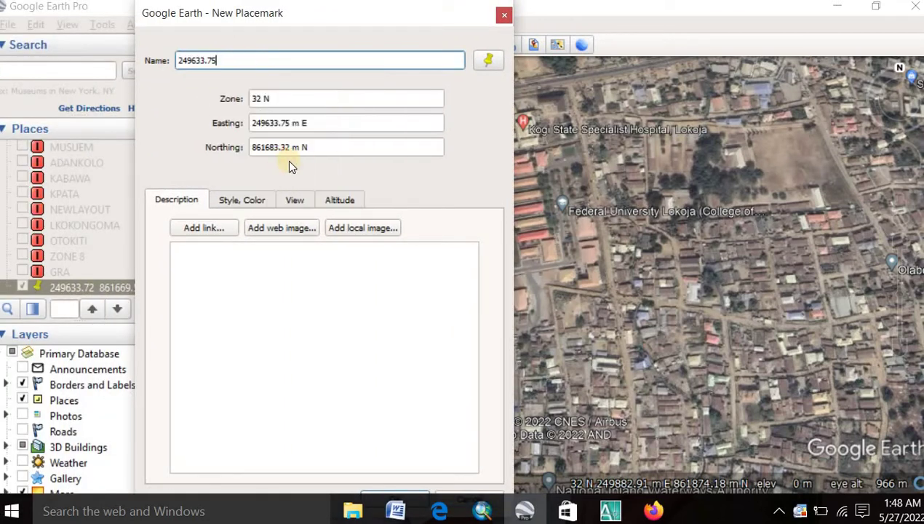
- Append the northing 861683.32 to the placemark name and save the placemark
{"action": "left_click_drag", "start_coordinate": [288, 149], "coordinate": [264, 149]}
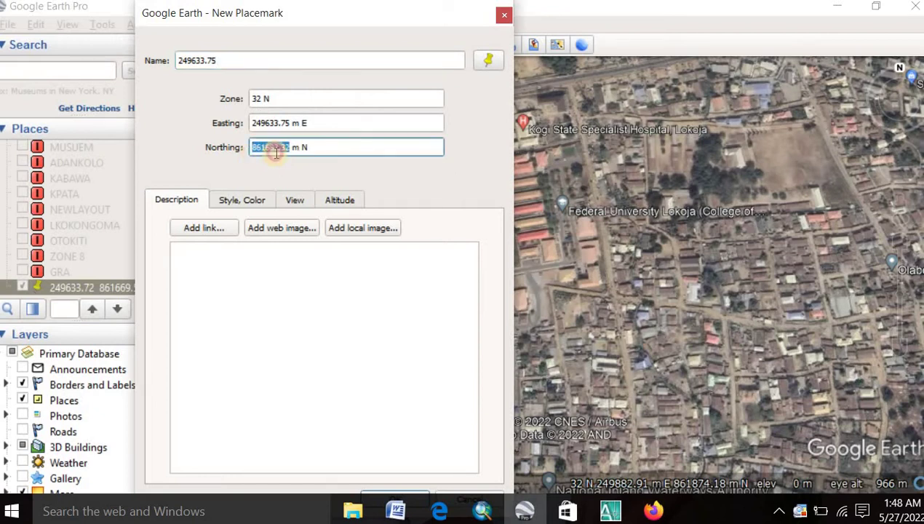
{"action": "double_click", "coordinate": [270, 149]}
{"action": "right_click", "coordinate": [270, 149]}
{"action": "left_click", "coordinate": [306, 218]}
{"action": "left_click", "coordinate": [228, 60]}
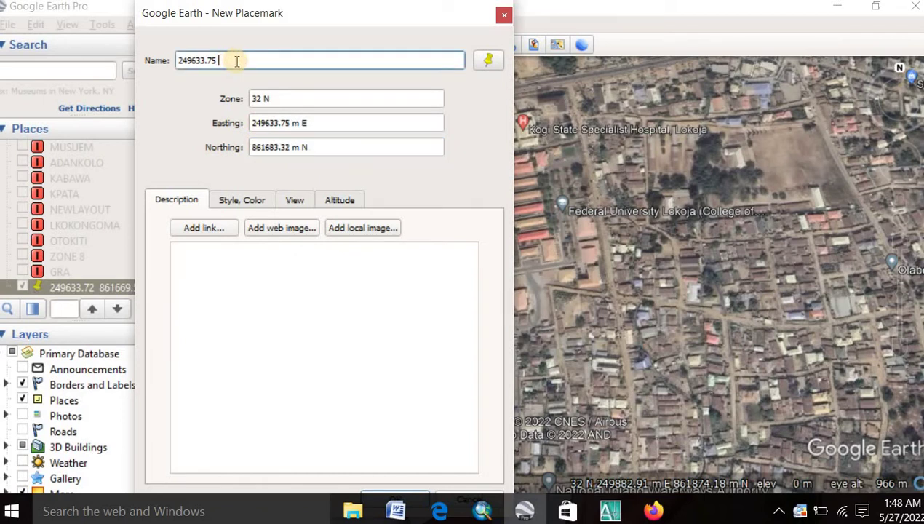
{"action": "right_click", "coordinate": [237, 61]}
{"action": "left_click", "coordinate": [281, 153]}
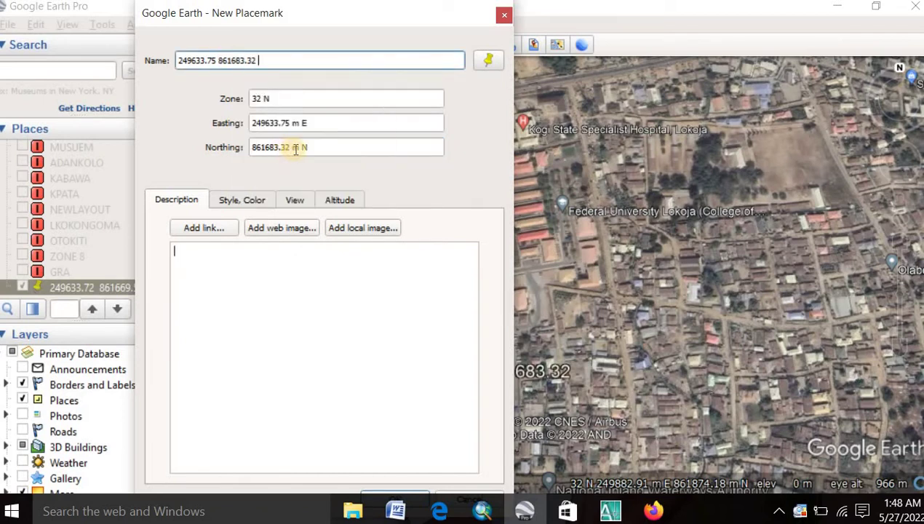
{"action": "left_click", "coordinate": [404, 497]}
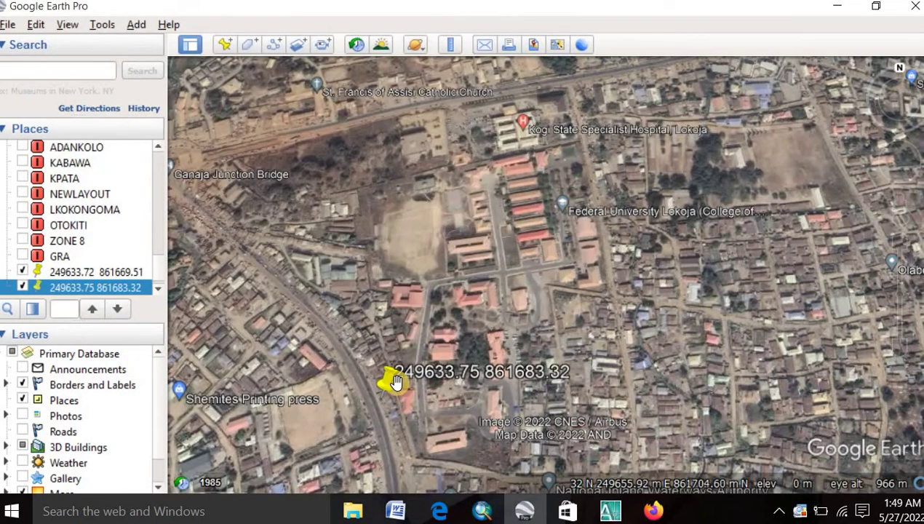
- Add another placemark and move it up near the hospital
{"action": "left_click", "coordinate": [226, 43]}
{"action": "left_click_drag", "start_coordinate": [395, 17], "coordinate": [98, 18]}
{"action": "left_click_drag", "start_coordinate": [558, 268], "coordinate": [542, 105]}
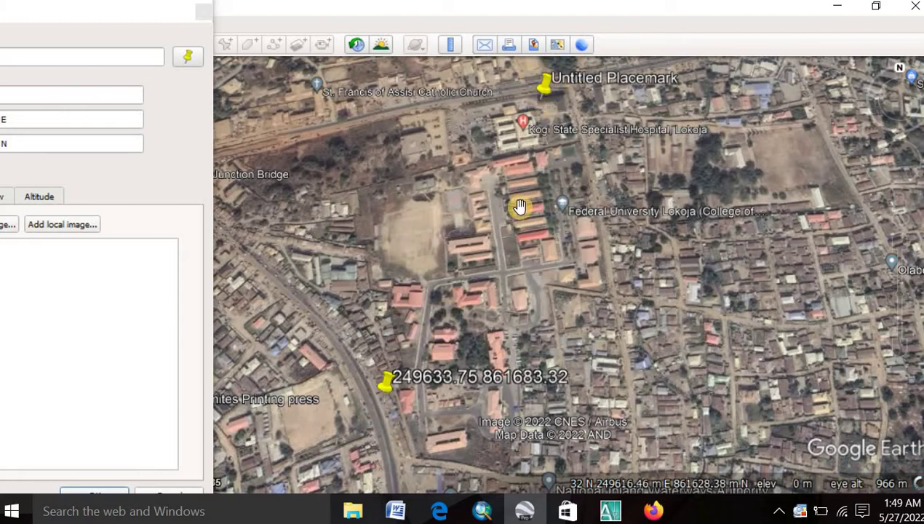
{"action": "left_click_drag", "start_coordinate": [119, 12], "coordinate": [416, 12]}
- Replace the placemark's default name with the copied easting 249862.89
{"action": "left_click_drag", "start_coordinate": [290, 121], "coordinate": [251, 120]}
{"action": "right_click", "coordinate": [263, 120]}
{"action": "left_click", "coordinate": [297, 190]}
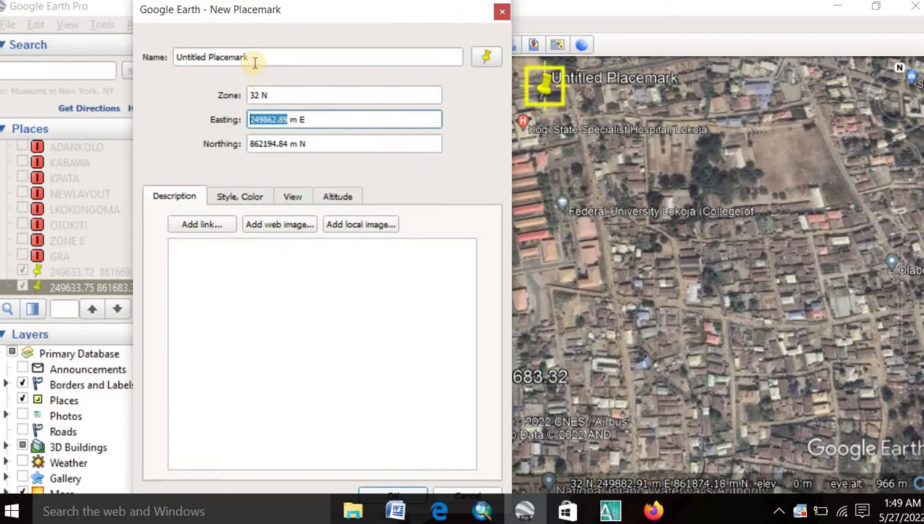
{"action": "left_click_drag", "start_coordinate": [249, 62], "coordinate": [176, 59]}
{"action": "right_click", "coordinate": [205, 62]}
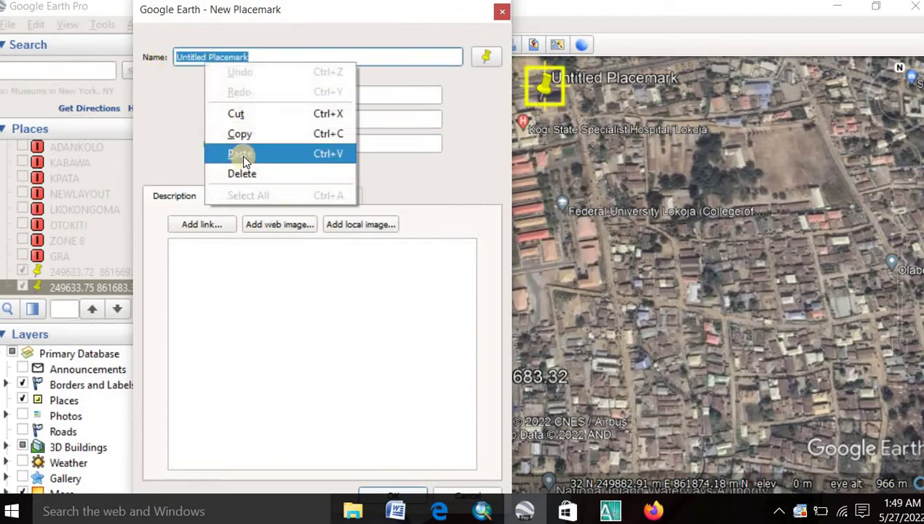
{"action": "left_click", "coordinate": [241, 150]}
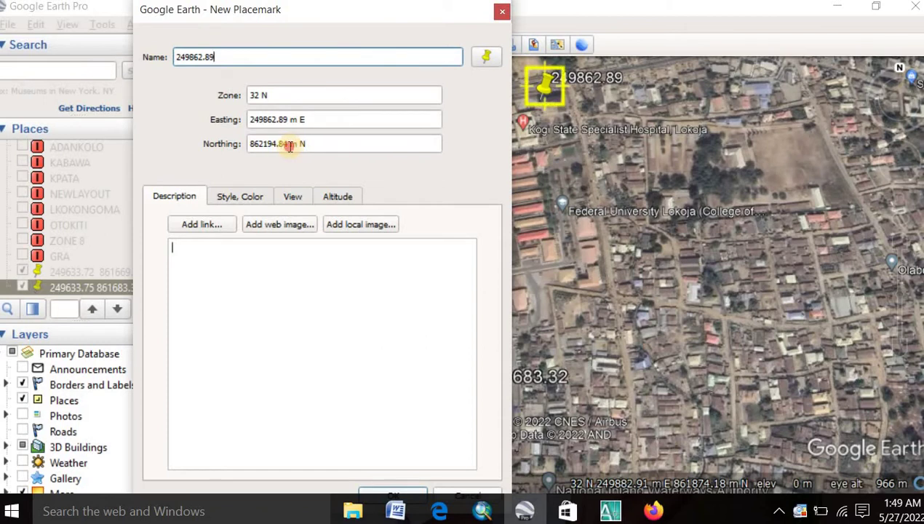
- Append the northing 862194.84 to the name and save the placemark
{"action": "left_click_drag", "start_coordinate": [290, 145], "coordinate": [250, 143]}
{"action": "right_click", "coordinate": [269, 144]}
{"action": "left_click", "coordinate": [299, 212]}
{"action": "left_click", "coordinate": [238, 54]}
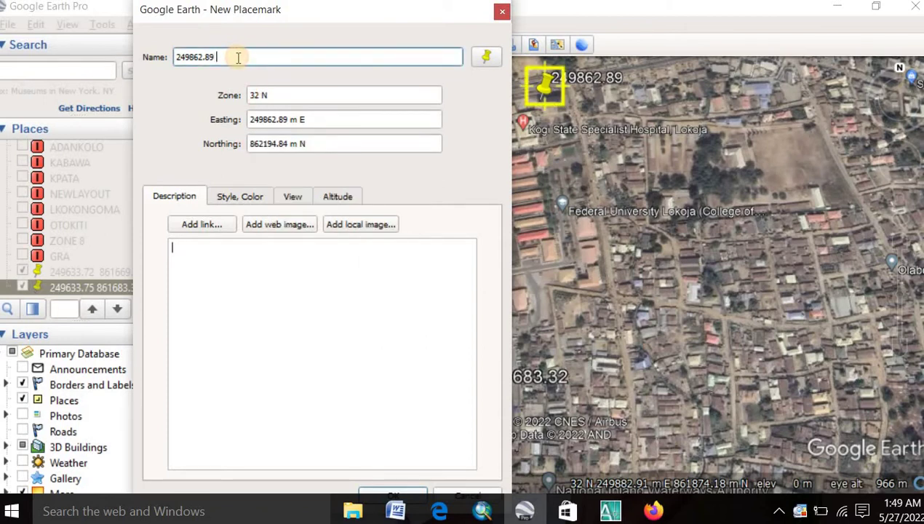
{"action": "right_click", "coordinate": [238, 57]}
{"action": "left_click", "coordinate": [268, 146]}
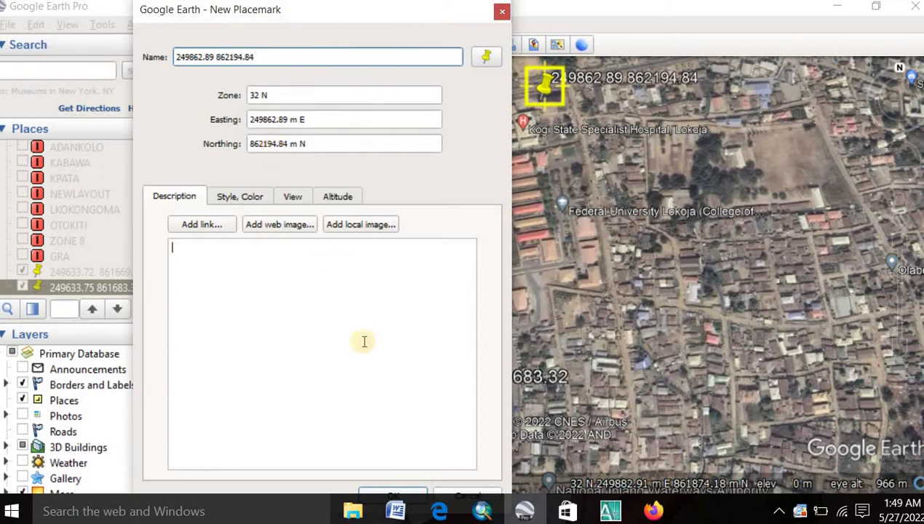
{"action": "left_click", "coordinate": [400, 495]}
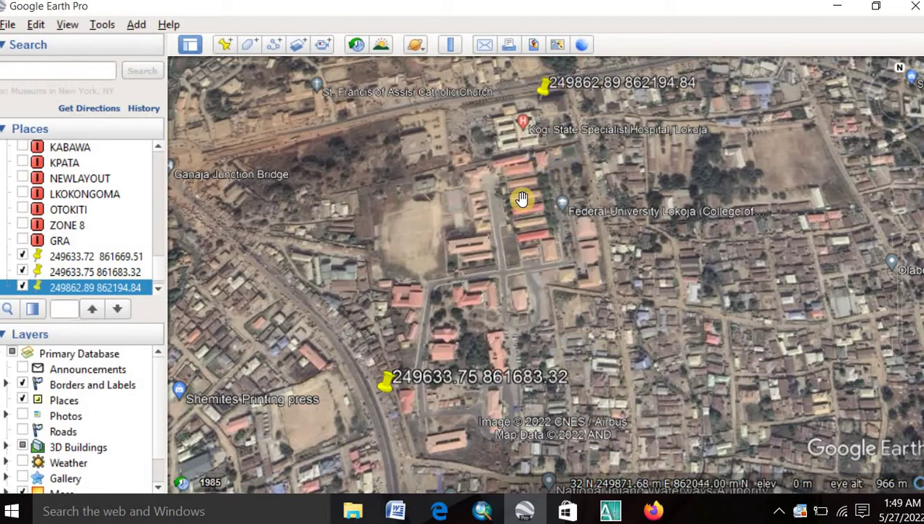
- Compose a map image with title, description, legend, scale and compass hidden, and reduced element scaling
{"action": "left_click", "coordinate": [534, 44]}
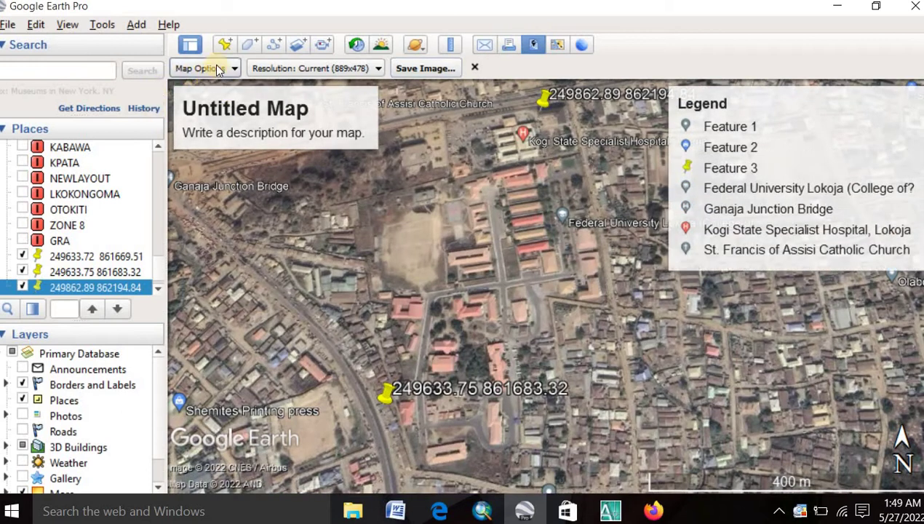
{"action": "left_click", "coordinate": [214, 67]}
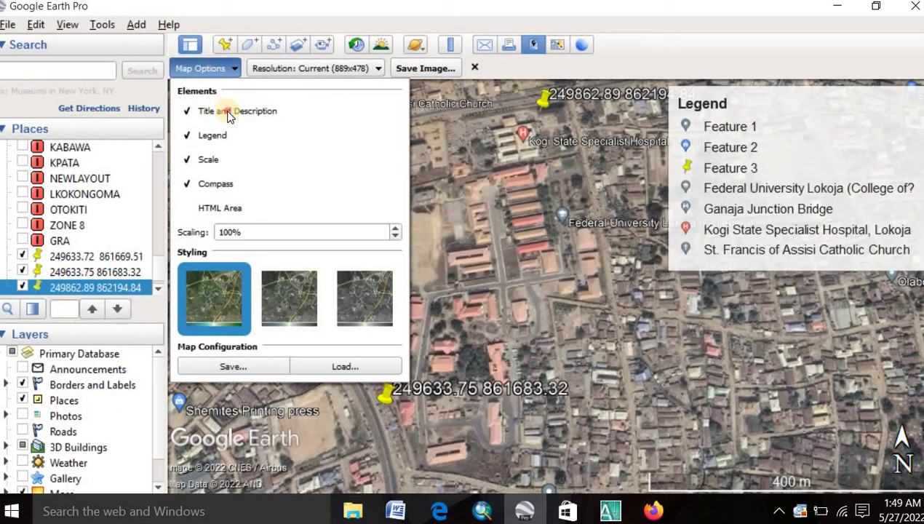
{"action": "left_click", "coordinate": [198, 88]}
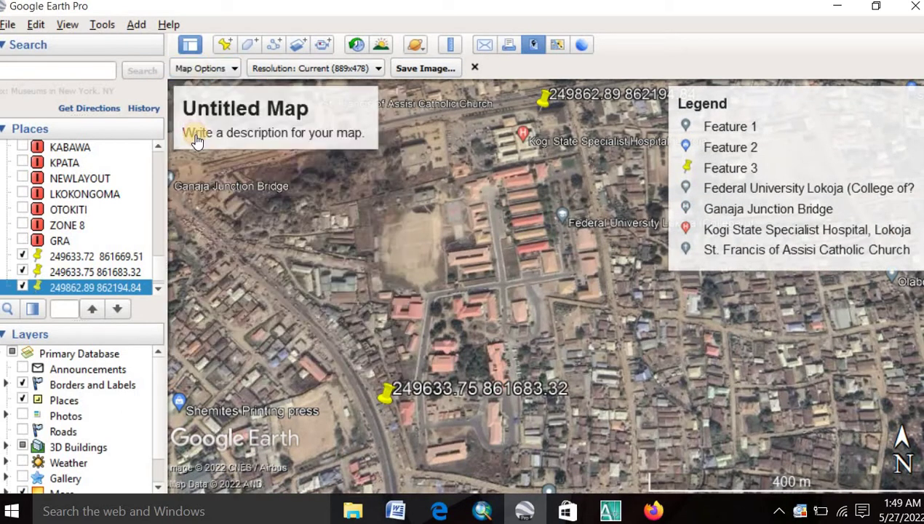
{"action": "left_click", "coordinate": [202, 67]}
{"action": "left_click", "coordinate": [193, 136]}
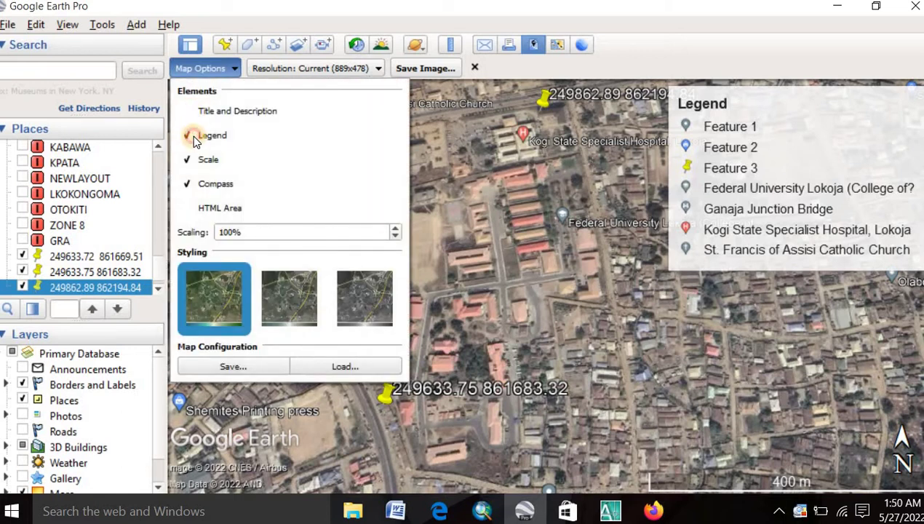
{"action": "left_click", "coordinate": [195, 160]}
{"action": "left_click", "coordinate": [195, 185]}
{"action": "left_click", "coordinate": [230, 236]}
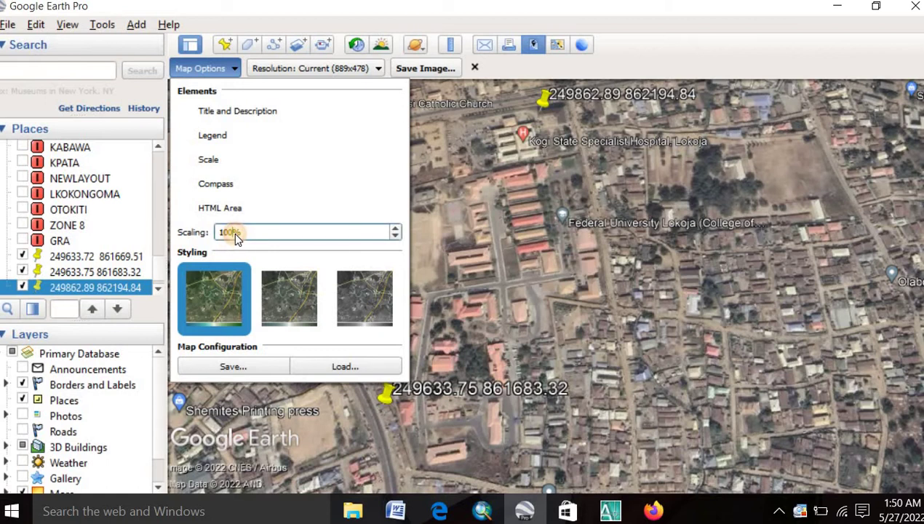
{"action": "key", "text": "BackSpace"}
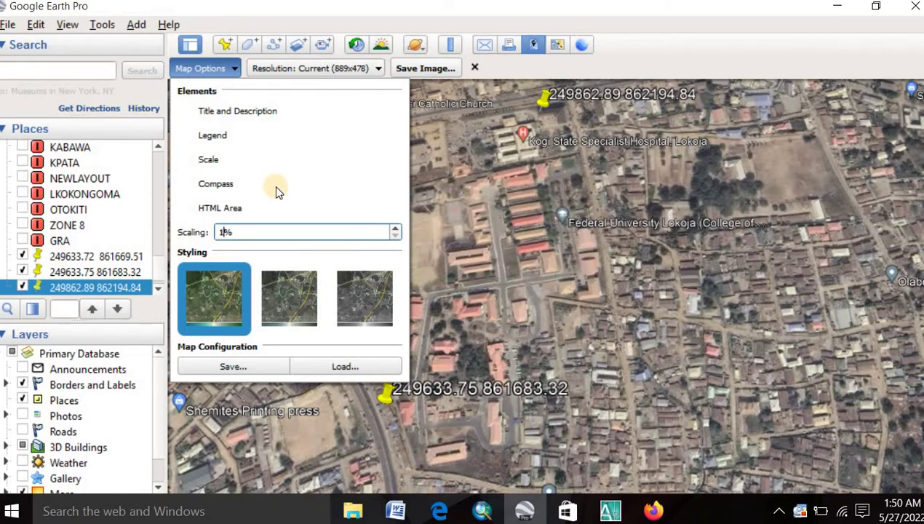
{"action": "left_click", "coordinate": [291, 69]}
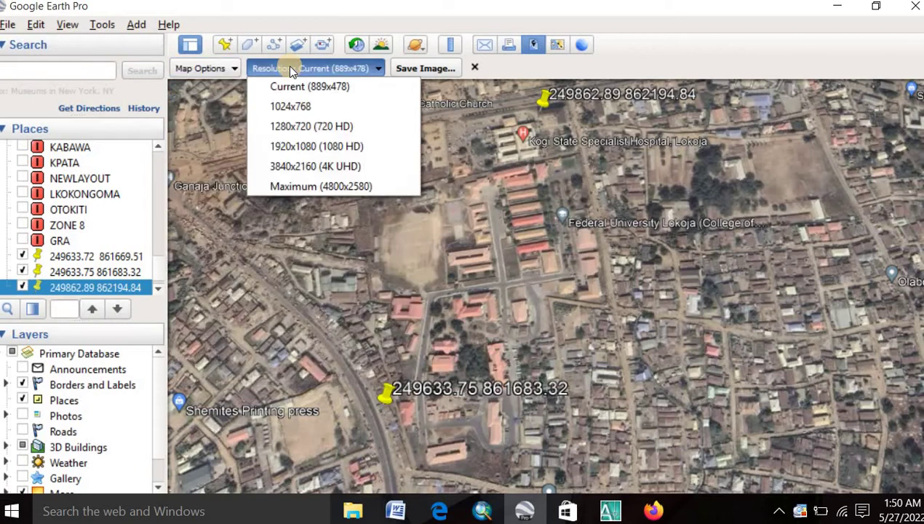
- Choose Maximum (4800x2580) resolution and save the map image
{"action": "left_click", "coordinate": [329, 188]}
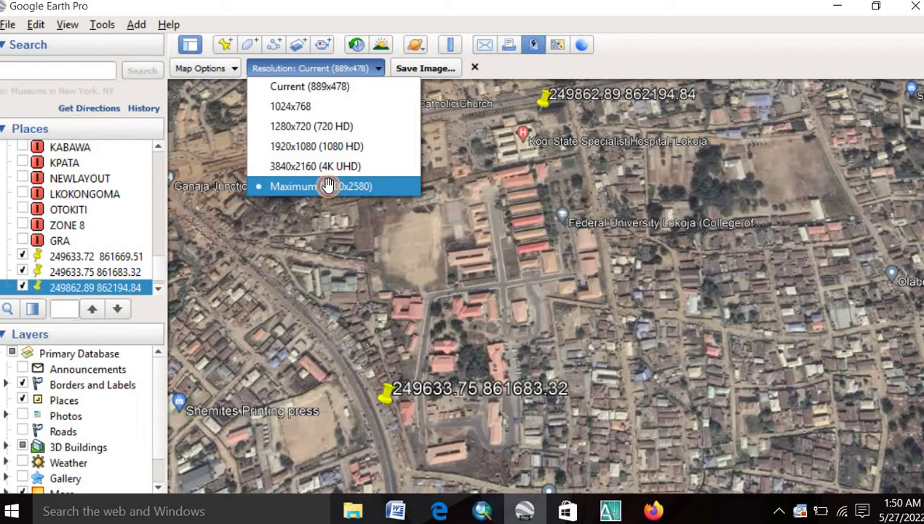
{"action": "left_click", "coordinate": [440, 69]}
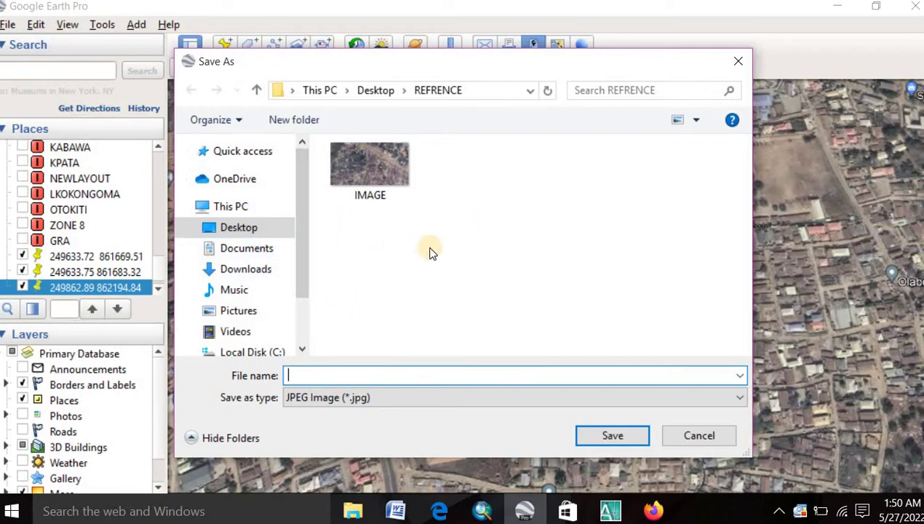
- Browse to the Desktop and create a new folder there, cancelling its rename
{"action": "left_click", "coordinate": [251, 229]}
{"action": "right_click", "coordinate": [251, 228]}
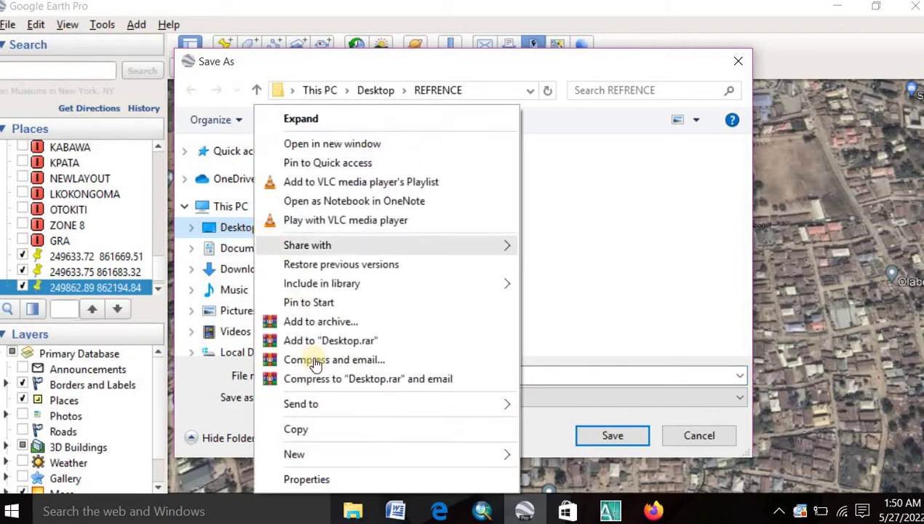
{"action": "mouse_move", "coordinate": [320, 454]}
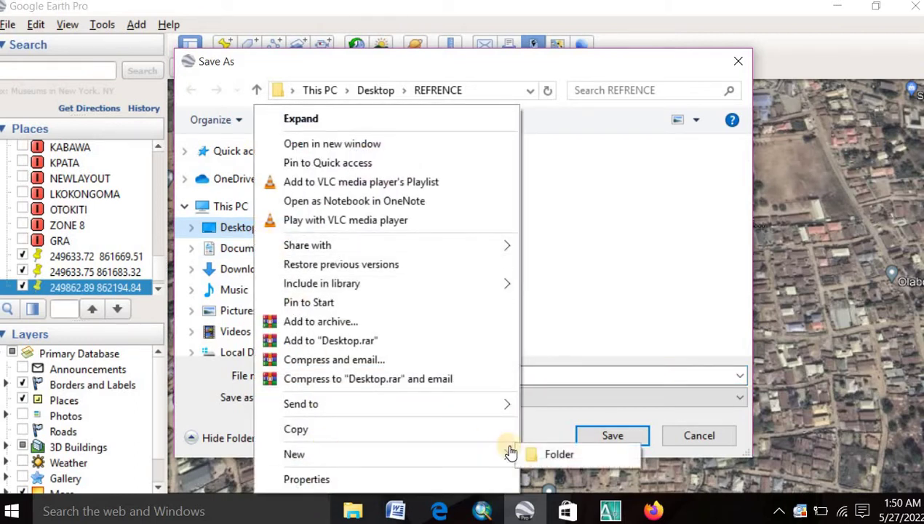
{"action": "left_click", "coordinate": [553, 454]}
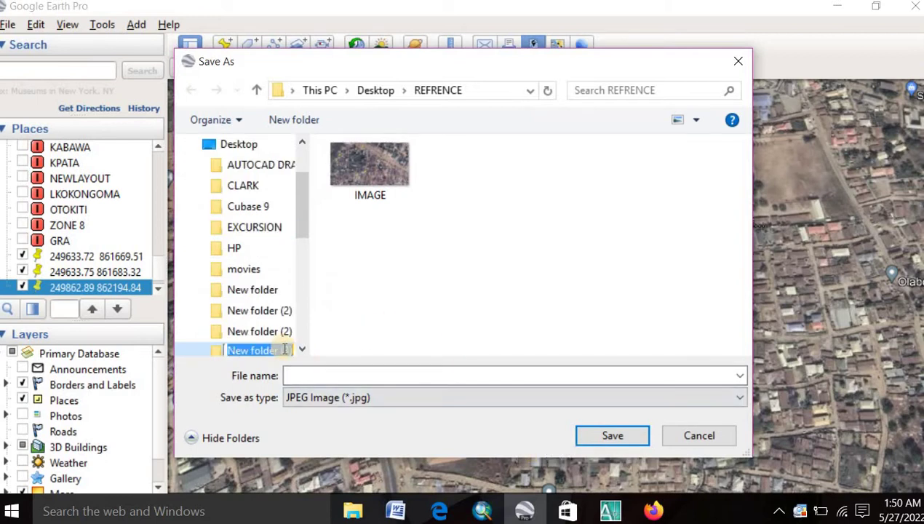
{"action": "left_click_drag", "start_coordinate": [273, 351], "coordinate": [221, 354]}
{"action": "type", "text": "eeed"}
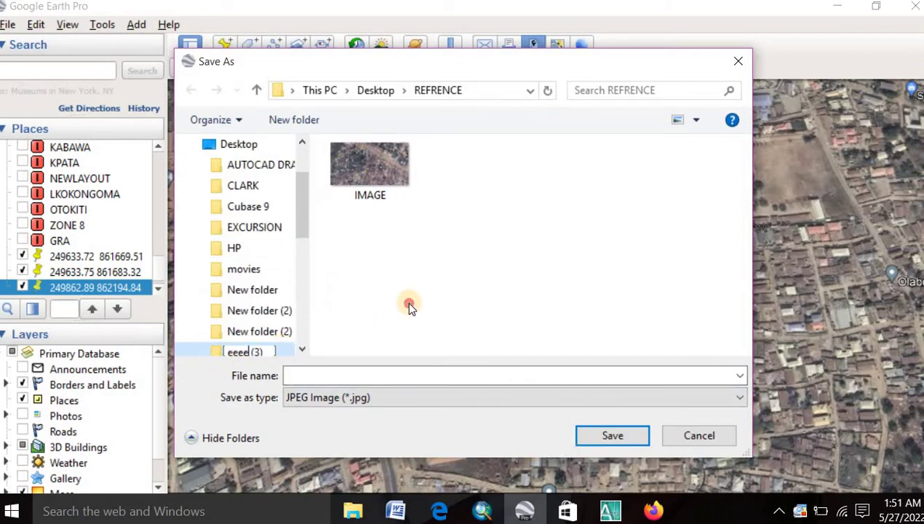
{"action": "key", "text": "Escape"}
- Navigate into New folder (2) and save the image as 'ima' in JPEG format
{"action": "left_click", "coordinate": [304, 332]}
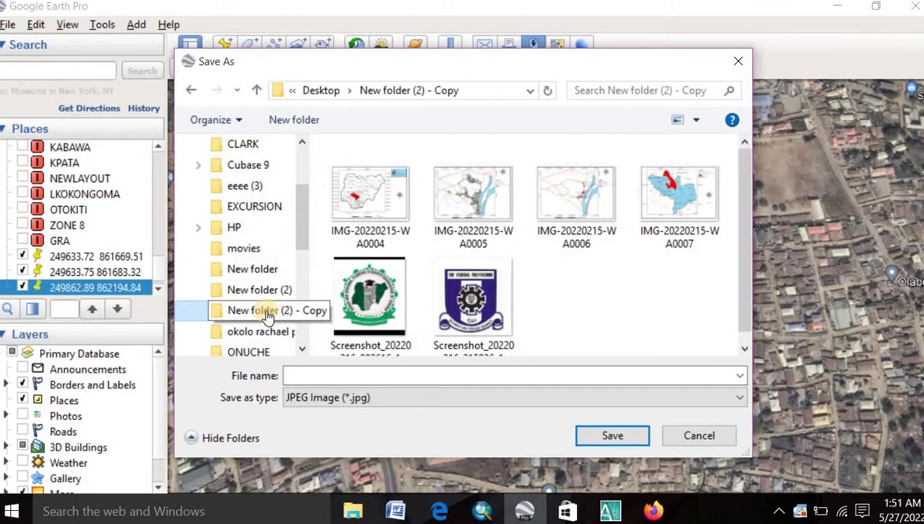
{"action": "right_click", "coordinate": [267, 311]}
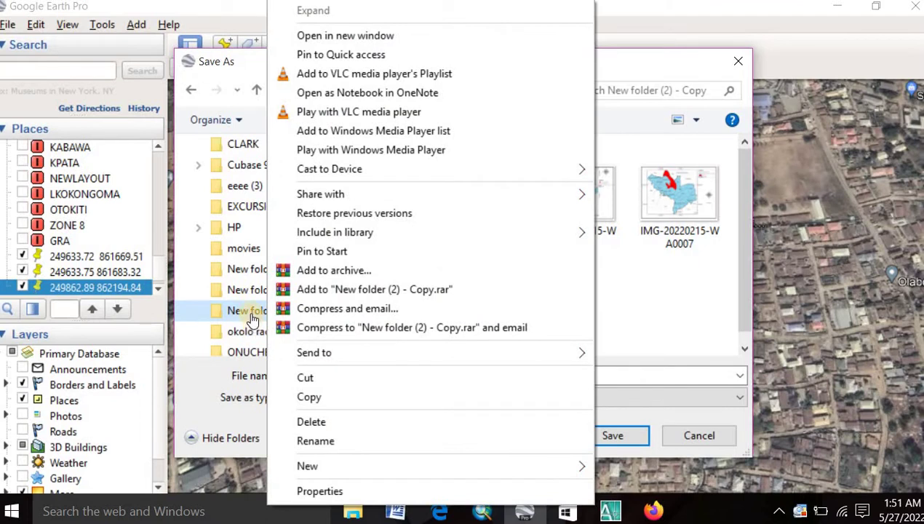
{"action": "left_click", "coordinate": [240, 313]}
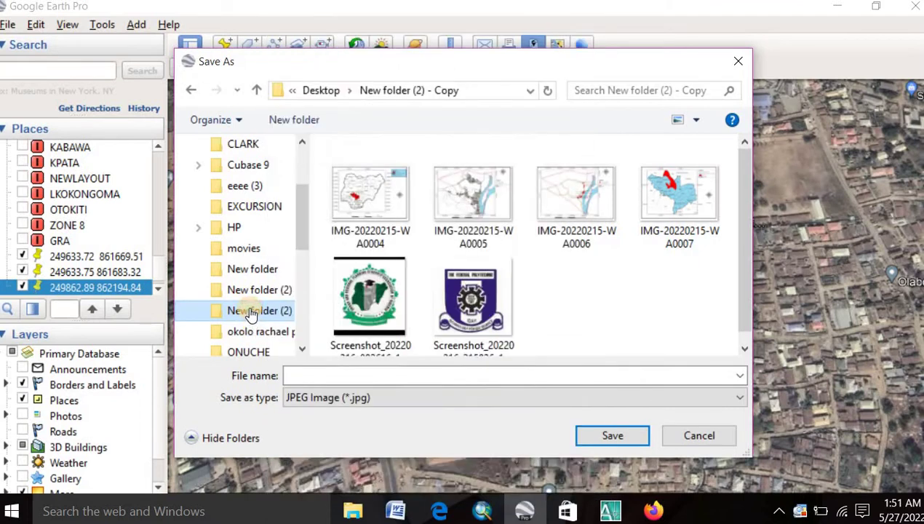
{"action": "left_click", "coordinate": [259, 270]}
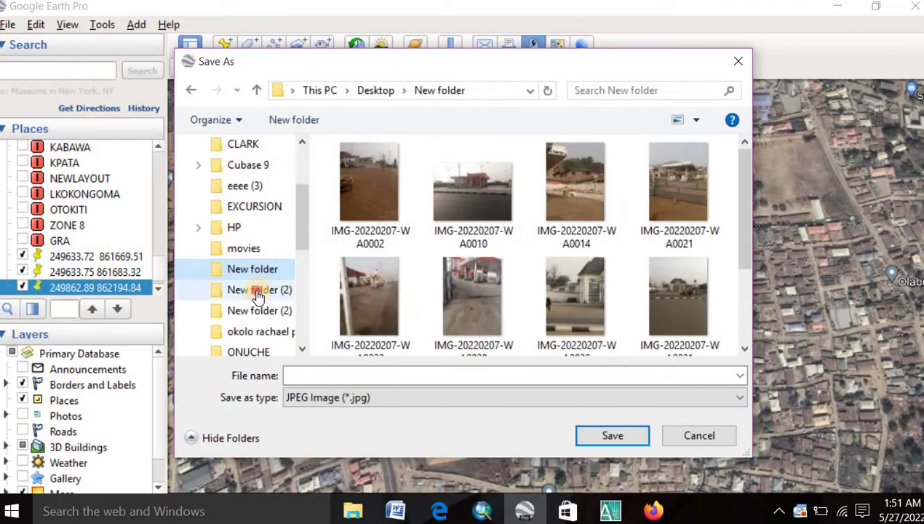
{"action": "left_click", "coordinate": [258, 291]}
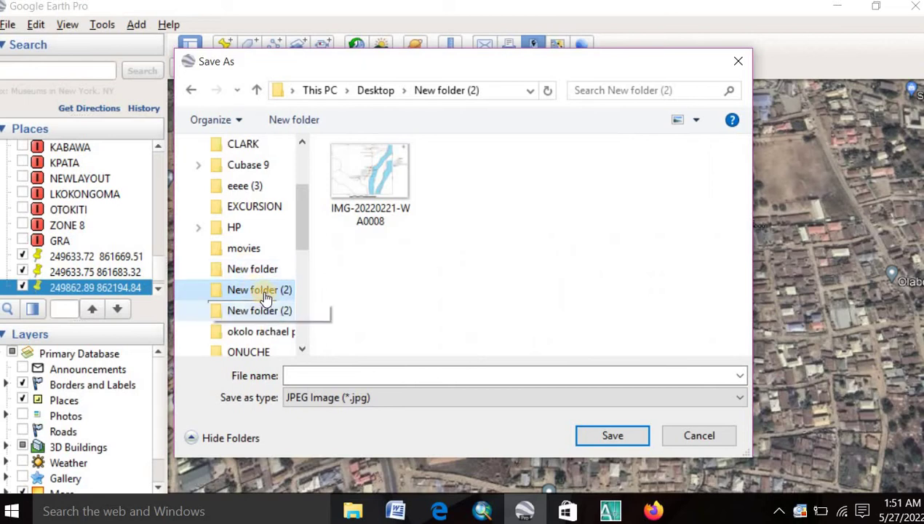
{"action": "left_click", "coordinate": [317, 377]}
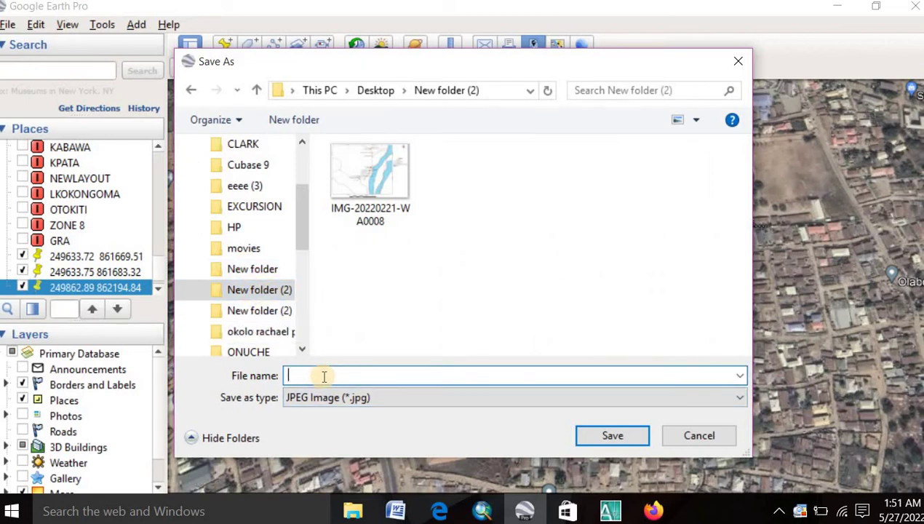
{"action": "type", "text": "image"}
{"action": "left_click", "coordinate": [620, 437]}
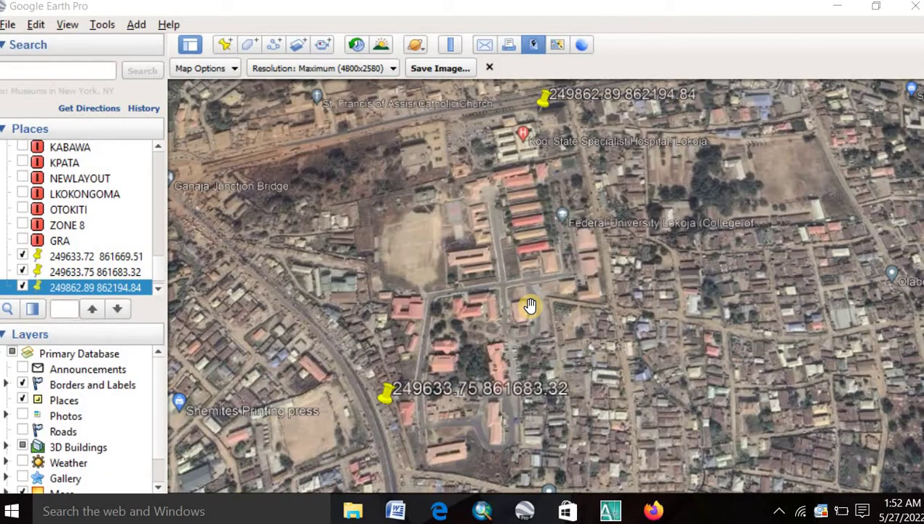
- Minimize Google Earth and open the saved map image from the desktop's New folder (2)
{"action": "left_click", "coordinate": [838, 11]}
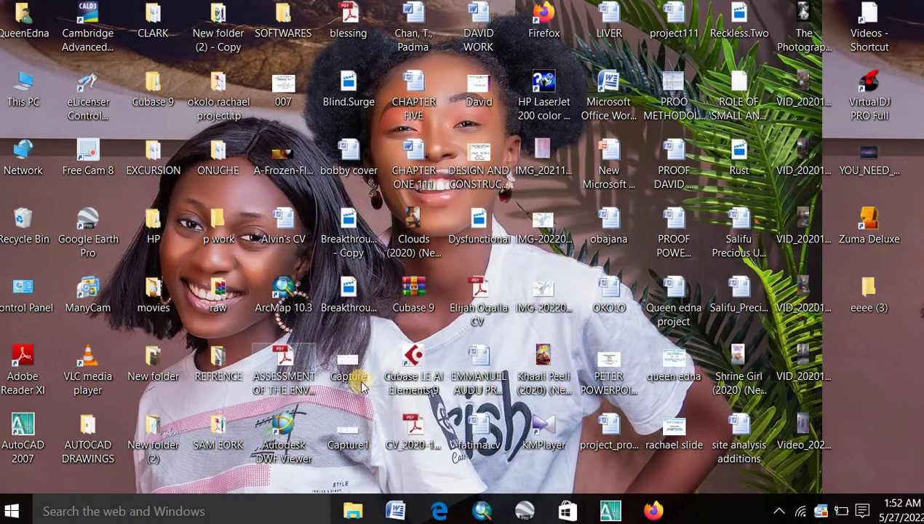
{"action": "double_click", "coordinate": [153, 435]}
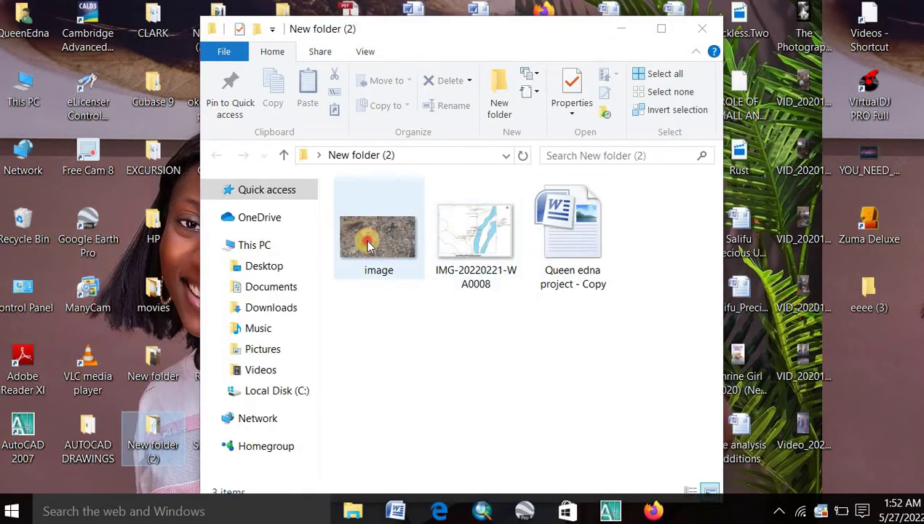
{"action": "double_click", "coordinate": [369, 246]}
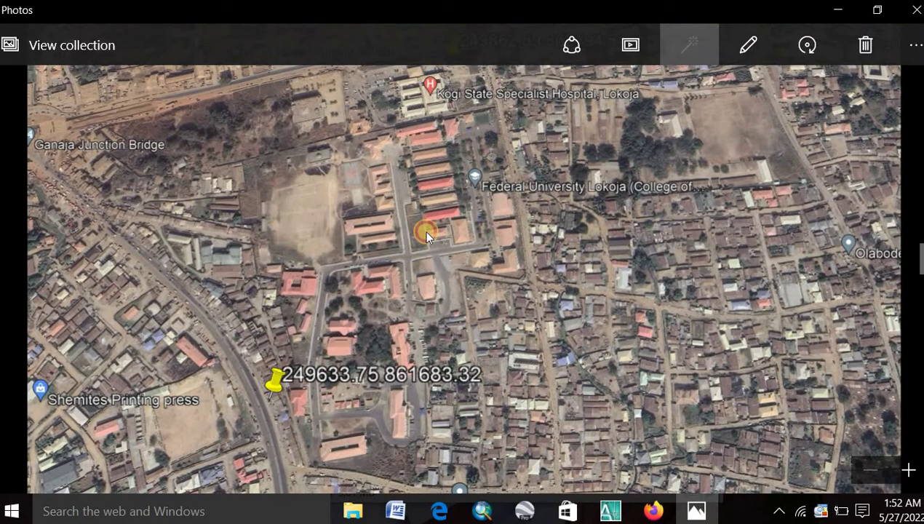
- Fit the saved satellite image to the Photos window so both coordinate pins show
{"action": "key", "text": "alt+Return"}
{"action": "key", "text": "Right"}
{"action": "key", "text": "Left"}
{"action": "key", "text": "alt+Return"}
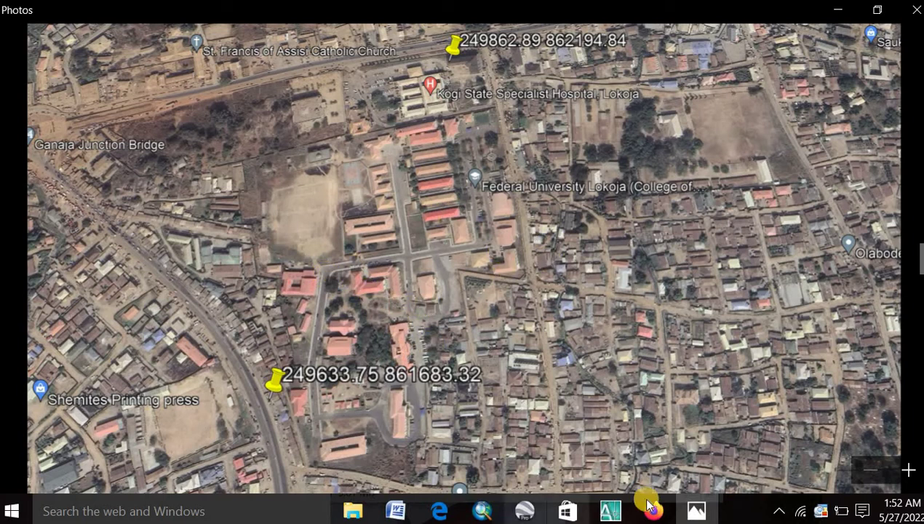
{"action": "left_click", "coordinate": [610, 513]}
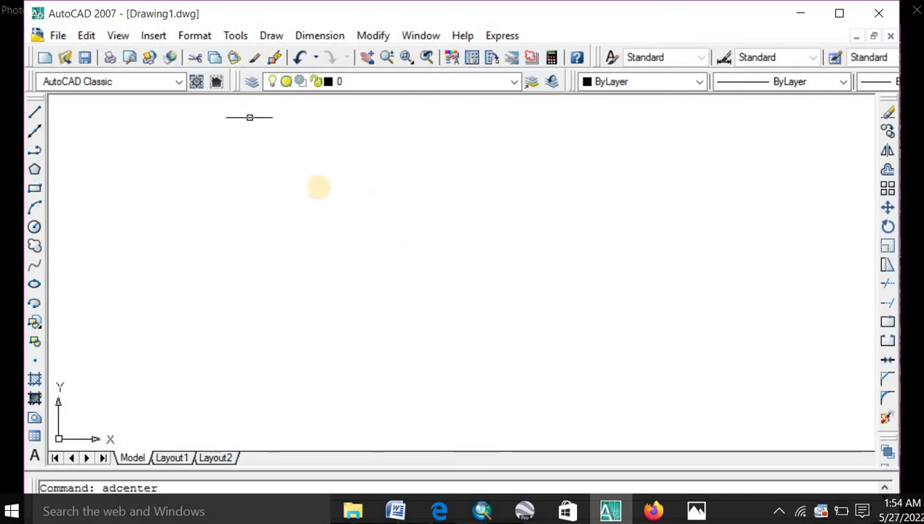
- In Drawing Units, set length precision to 0 and insertion scale to Kilometers
{"action": "left_click", "coordinate": [195, 35]}
{"action": "left_click", "coordinate": [236, 280]}
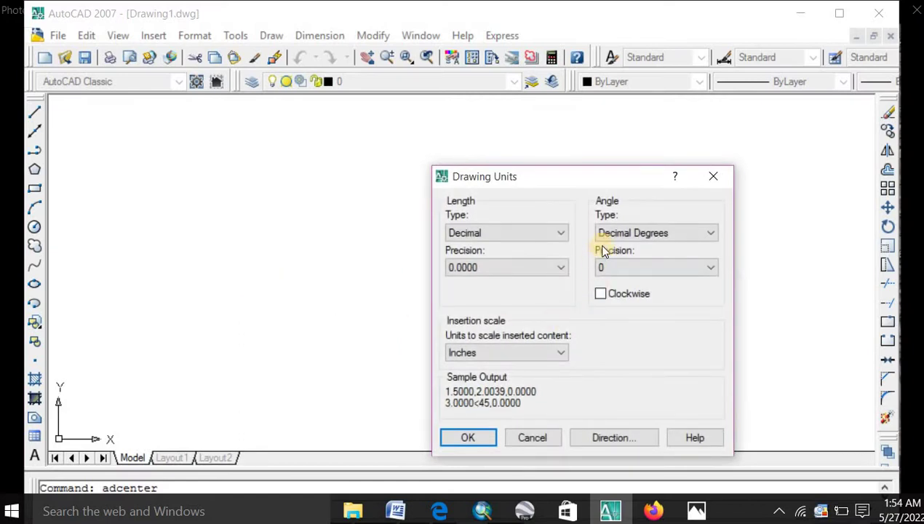
{"action": "left_click", "coordinate": [540, 267]}
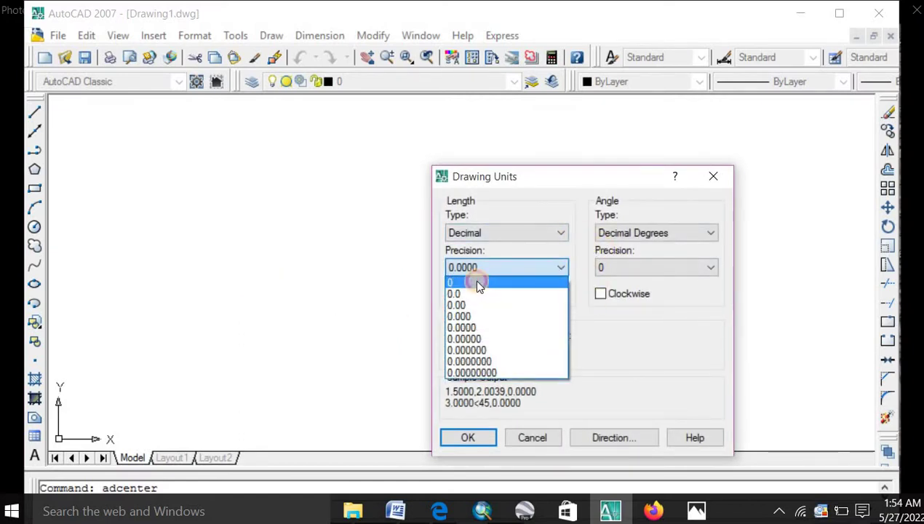
{"action": "left_click", "coordinate": [477, 286]}
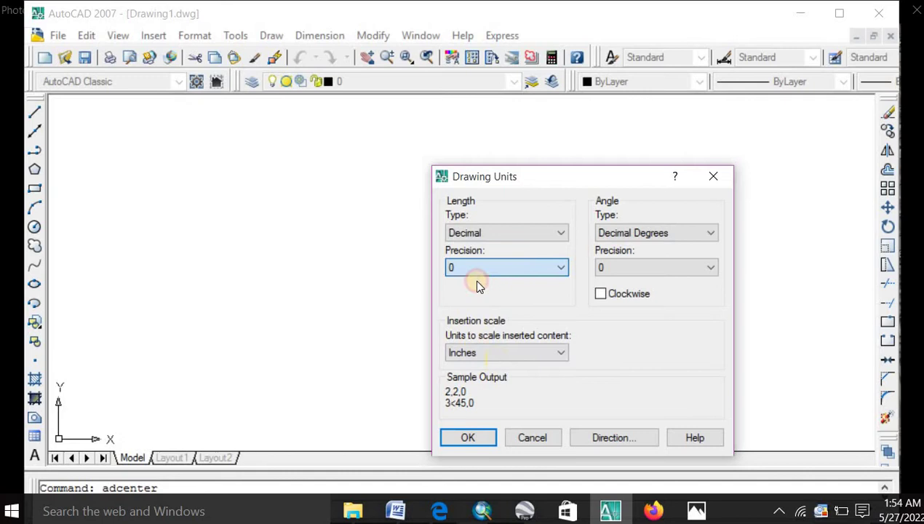
{"action": "left_click", "coordinate": [495, 355]}
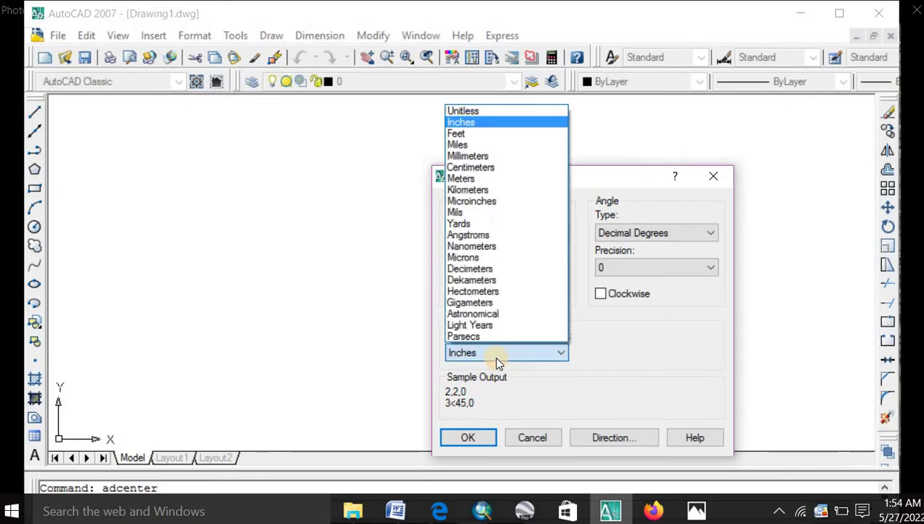
{"action": "left_click", "coordinate": [473, 191]}
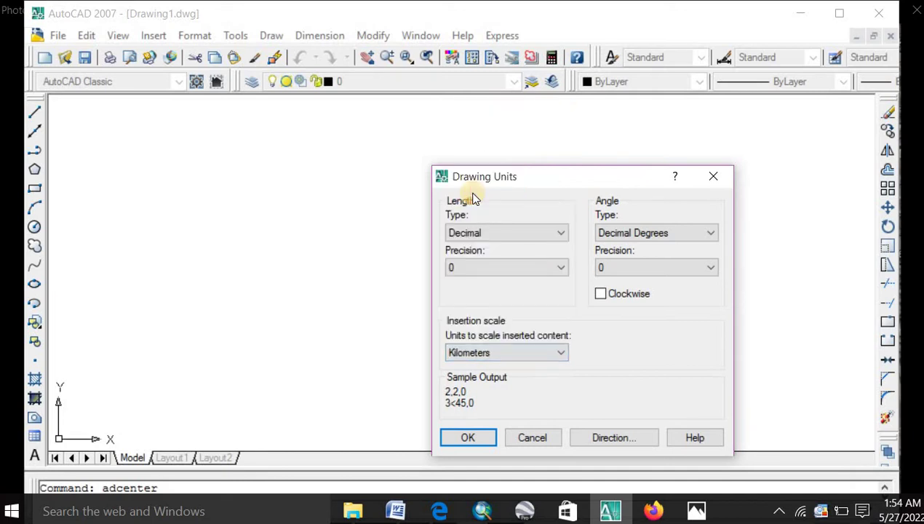
{"action": "left_click", "coordinate": [461, 436]}
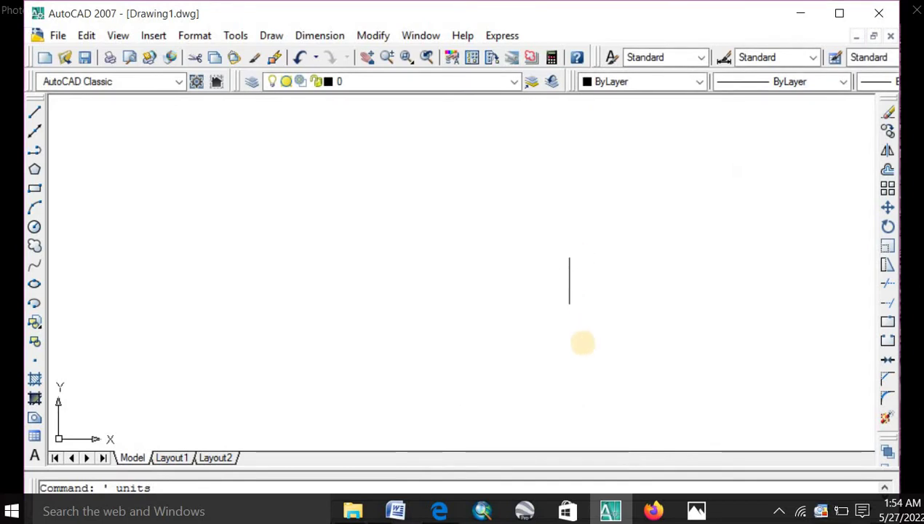
- Drag the saved map image from New folder (2) into the AutoCAD Drawing1 window
{"action": "left_click", "coordinate": [695, 511]}
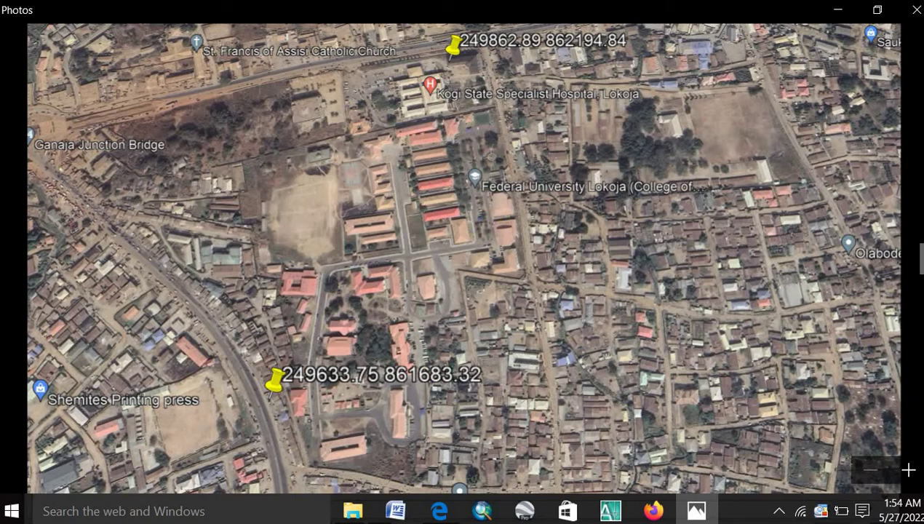
{"action": "left_click", "coordinate": [353, 511]}
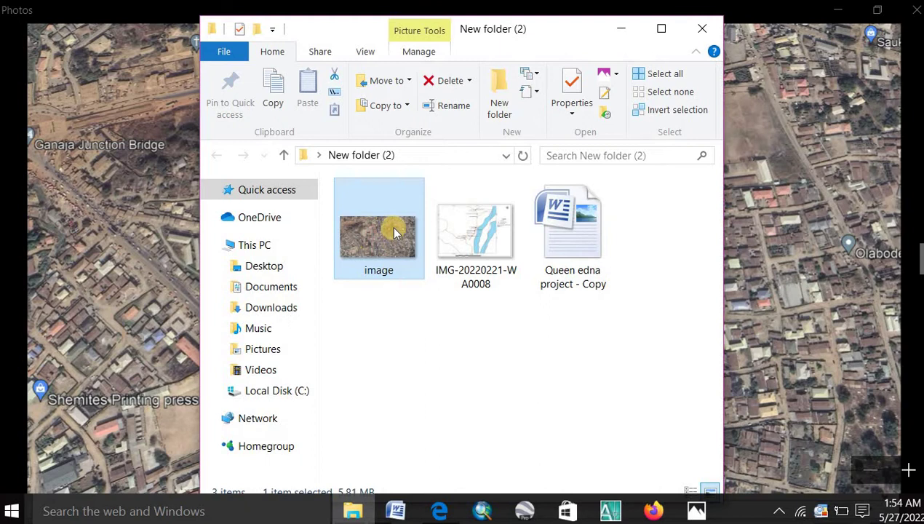
{"action": "left_click_drag", "start_coordinate": [392, 229], "coordinate": [420, 246]}
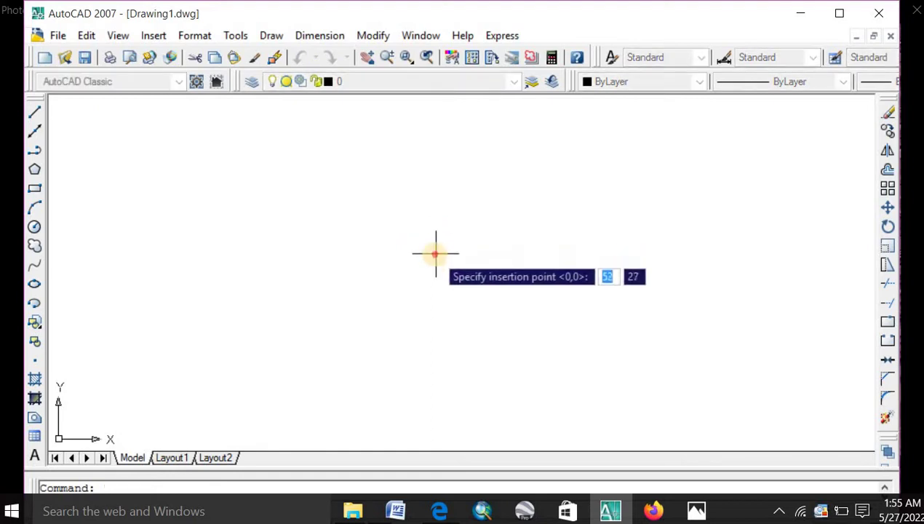
- Place the aerial image in the drawing at the default scale factor
{"action": "left_click", "coordinate": [437, 254]}
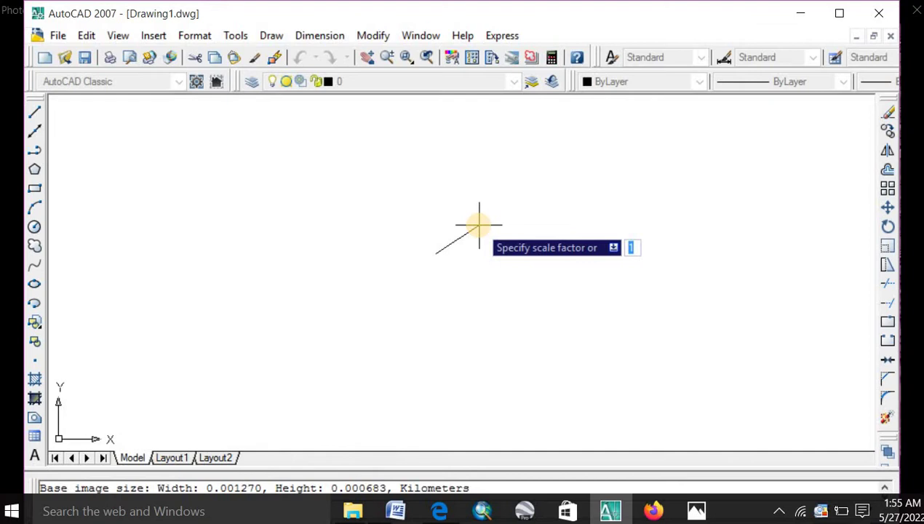
{"action": "key", "text": "F8"}
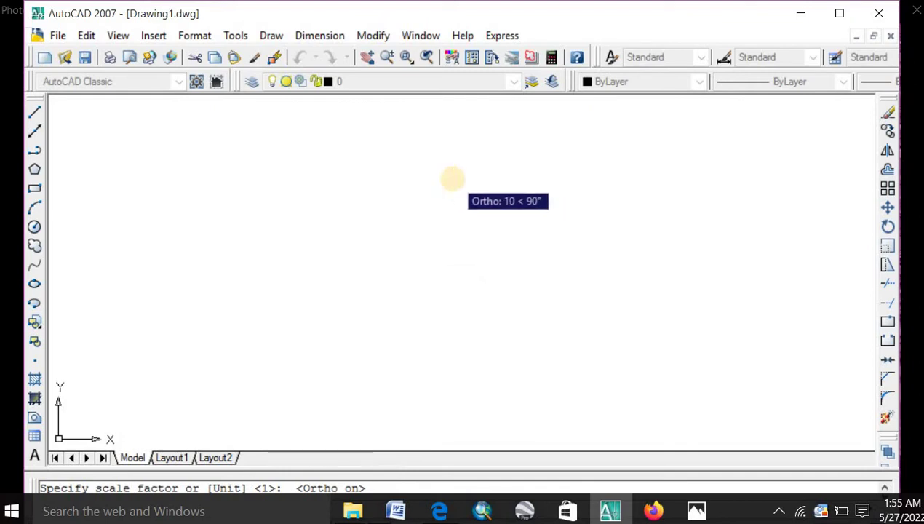
{"action": "key", "text": "Return"}
- Zoom All to bring the whole inserted image into view
{"action": "type", "text": "z"}
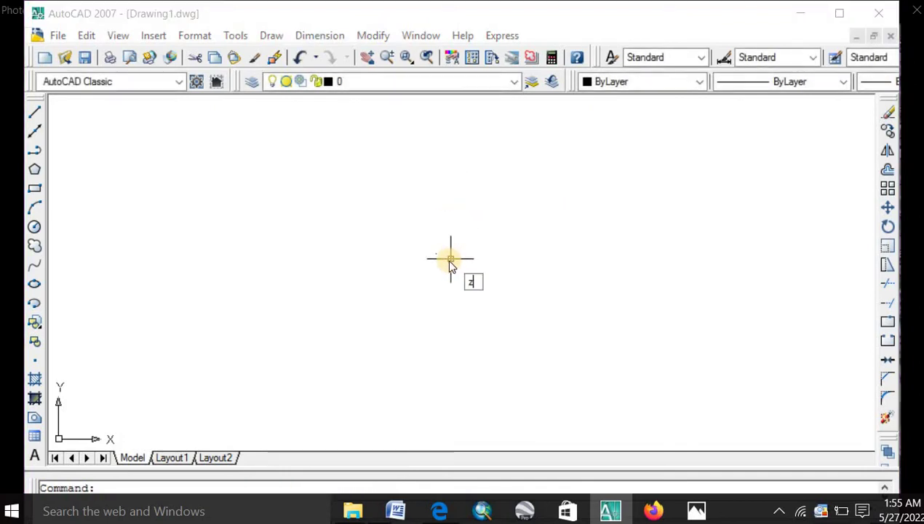
{"action": "key", "text": "Return"}
{"action": "type", "text": "a"}
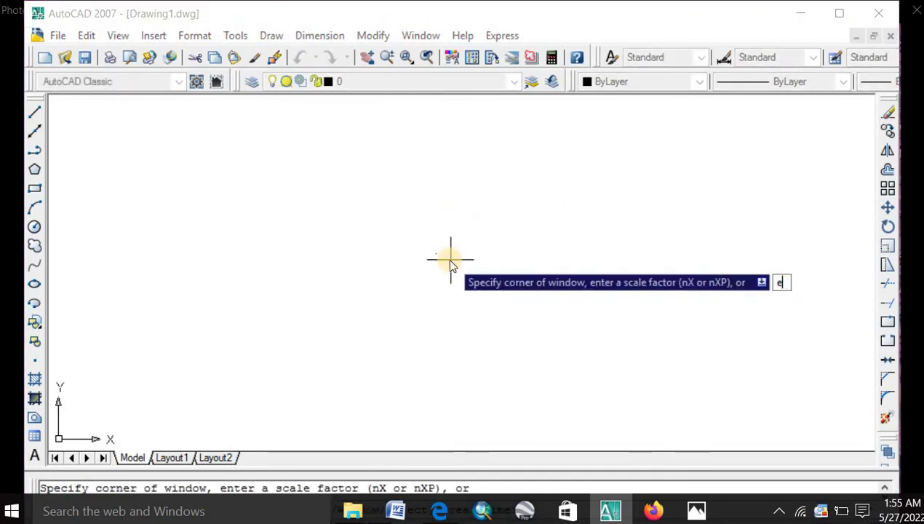
{"action": "key", "text": "Return"}
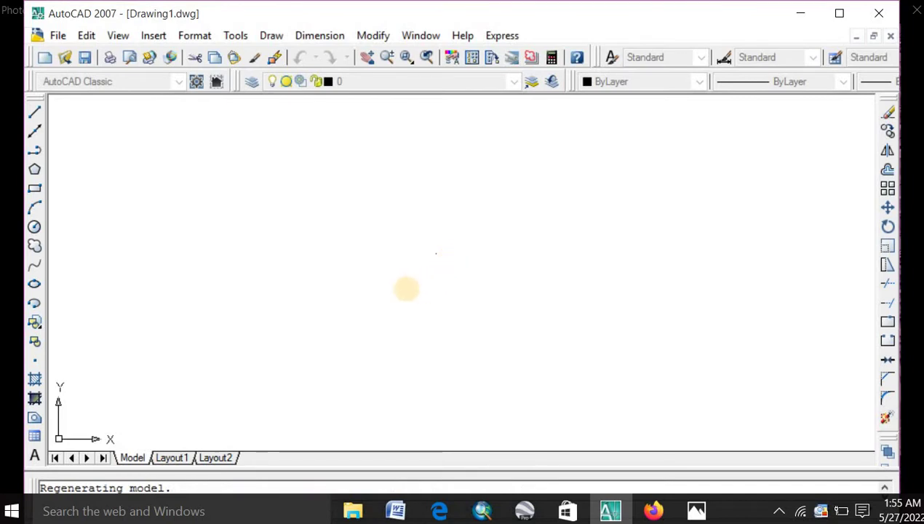
{"action": "scroll", "coordinate": [402, 307], "scroll_direction": "up", "scroll_amount": 5}
{"action": "scroll", "coordinate": [516, 190], "scroll_direction": "down", "scroll_amount": 10}
- Select the aerial image and start a Move, then cancel it
{"action": "left_click", "coordinate": [519, 192]}
{"action": "left_click", "coordinate": [380, 299]}
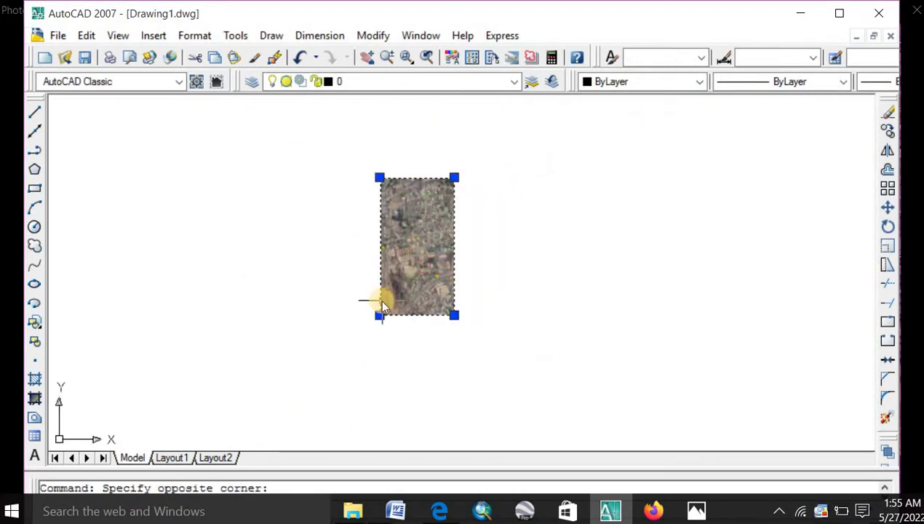
{"action": "type", "text": "m"}
{"action": "key", "text": "Return"}
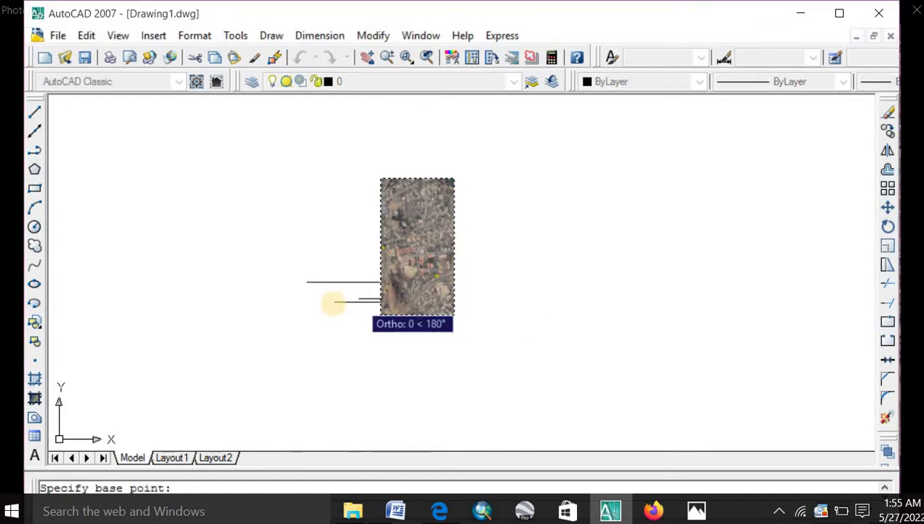
{"action": "scroll", "coordinate": [332, 304], "scroll_direction": "up", "scroll_amount": 2}
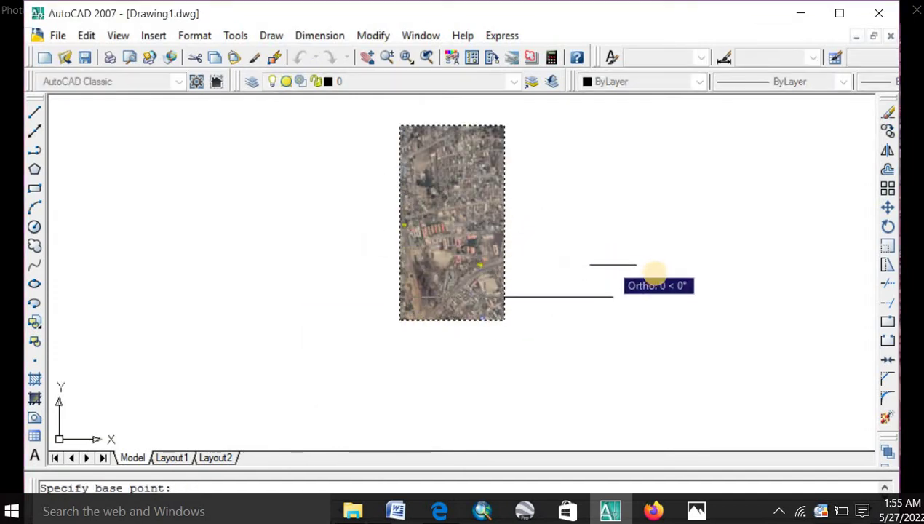
{"action": "left_click", "coordinate": [656, 272]}
{"action": "key", "text": "Return"}
- Reselect the image and rotate it 90° about its corner to landscape
{"action": "left_click", "coordinate": [603, 252]}
{"action": "left_click", "coordinate": [437, 348]}
{"action": "left_click", "coordinate": [495, 313]}
{"action": "key", "text": "Return"}
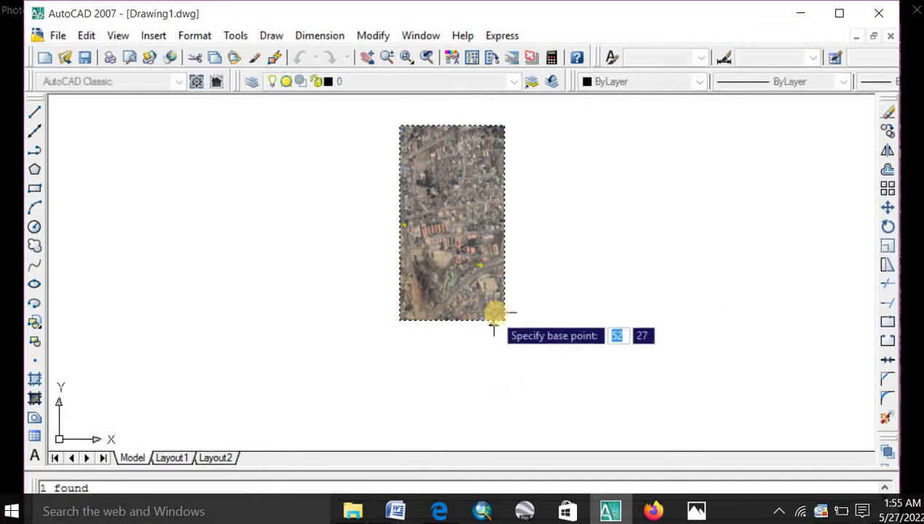
{"action": "scroll", "coordinate": [509, 327], "scroll_direction": "up", "scroll_amount": 1}
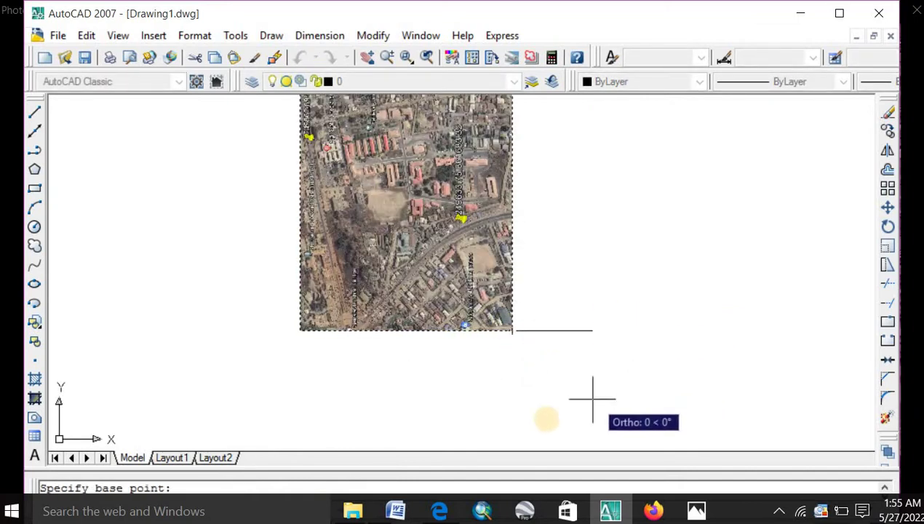
{"action": "left_click", "coordinate": [513, 331]}
{"action": "scroll", "coordinate": [574, 246], "scroll_direction": "up", "scroll_amount": 2}
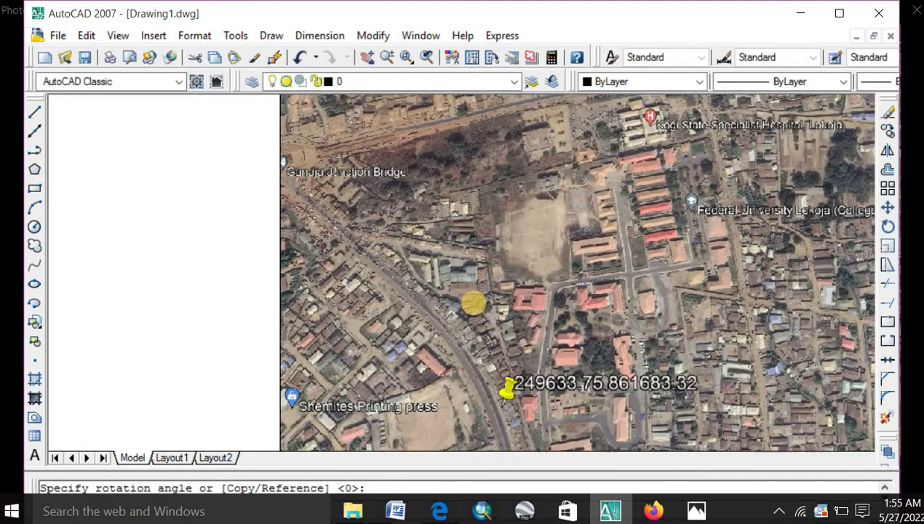
{"action": "scroll", "coordinate": [495, 289], "scroll_direction": "down", "scroll_amount": 4}
{"action": "scroll", "coordinate": [495, 276], "scroll_direction": "up", "scroll_amount": 5}
{"action": "scroll", "coordinate": [444, 151], "scroll_direction": "down", "scroll_amount": 3}
{"action": "scroll", "coordinate": [445, 150], "scroll_direction": "up", "scroll_amount": 4}
{"action": "scroll", "coordinate": [444, 150], "scroll_direction": "down", "scroll_amount": 5}
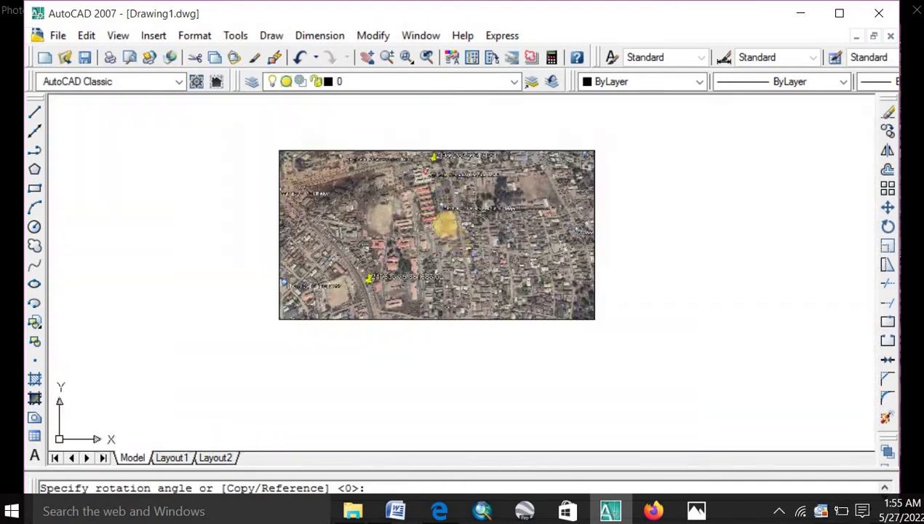
{"action": "scroll", "coordinate": [406, 206], "scroll_direction": "up", "scroll_amount": 4}
- Select the aerial image and launch the ALIGN command
{"action": "scroll", "coordinate": [432, 195], "scroll_direction": "down", "scroll_amount": 5}
{"action": "left_click", "coordinate": [629, 131]}
{"action": "left_click", "coordinate": [264, 340]}
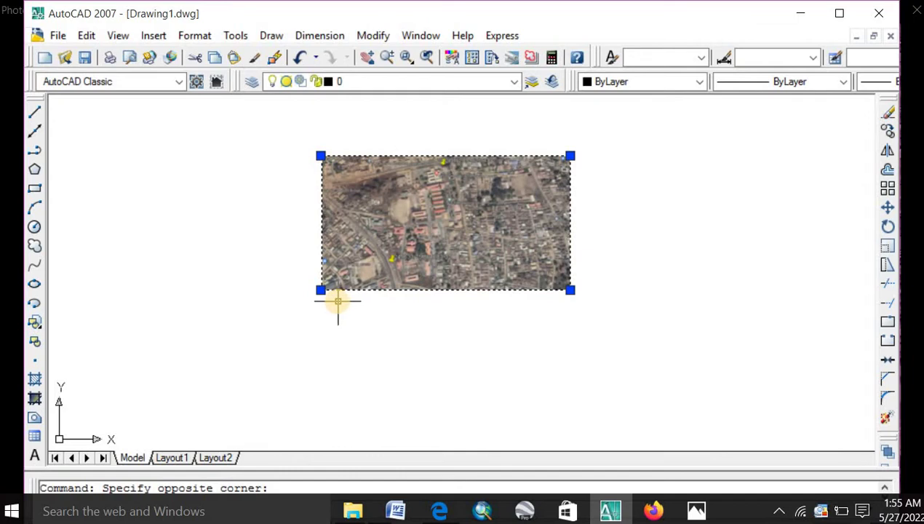
{"action": "type", "text": "al"}
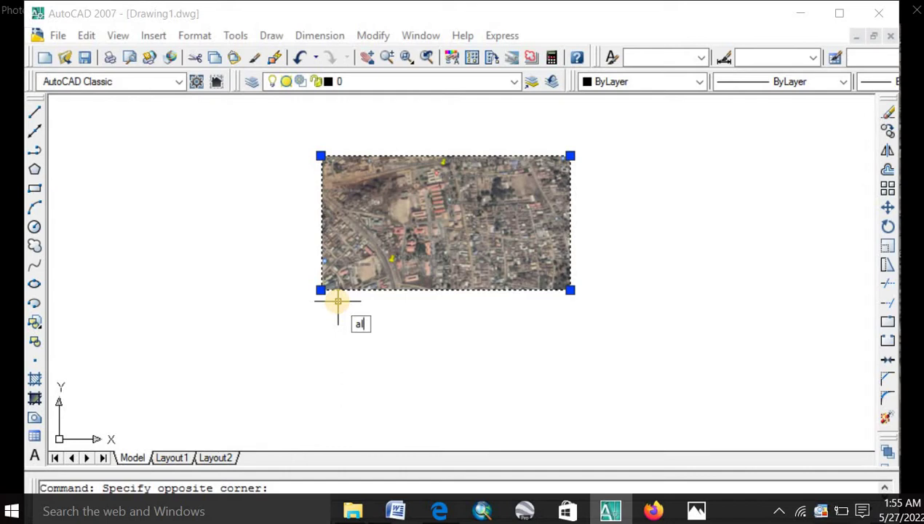
{"action": "key", "text": "Return"}
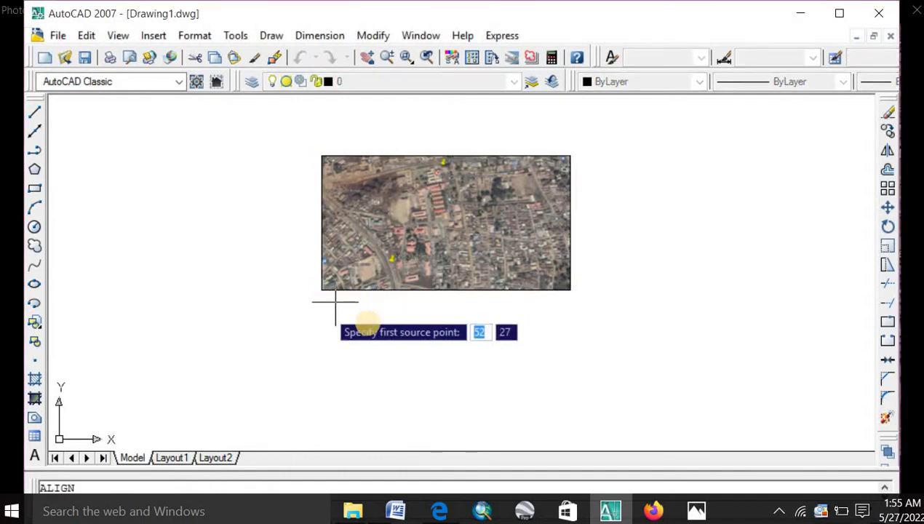
- Map the lower pin, as first source point, to destination 249633.73,861683.32
{"action": "scroll", "coordinate": [392, 266], "scroll_direction": "up", "scroll_amount": 5}
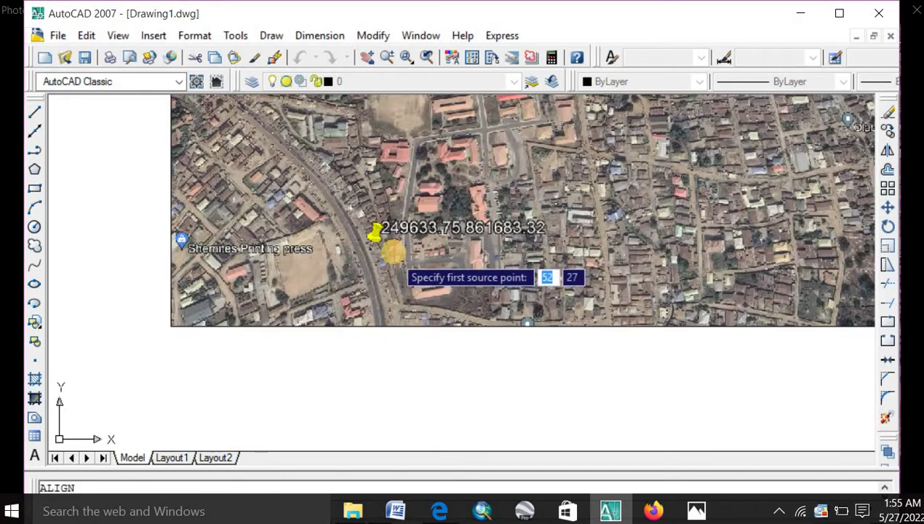
{"action": "scroll", "coordinate": [324, 289], "scroll_direction": "down", "scroll_amount": 3}
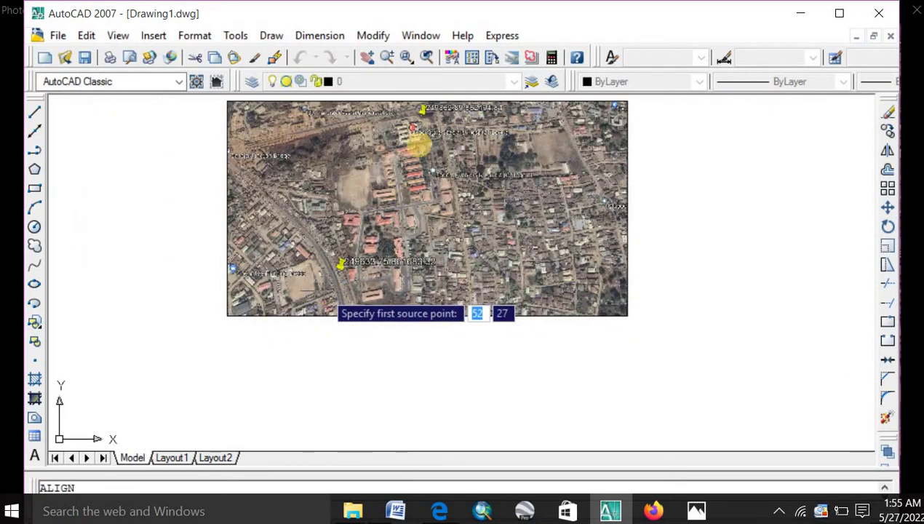
{"action": "scroll", "coordinate": [416, 106], "scroll_direction": "up", "scroll_amount": 3}
{"action": "scroll", "coordinate": [419, 116], "scroll_direction": "down", "scroll_amount": 1}
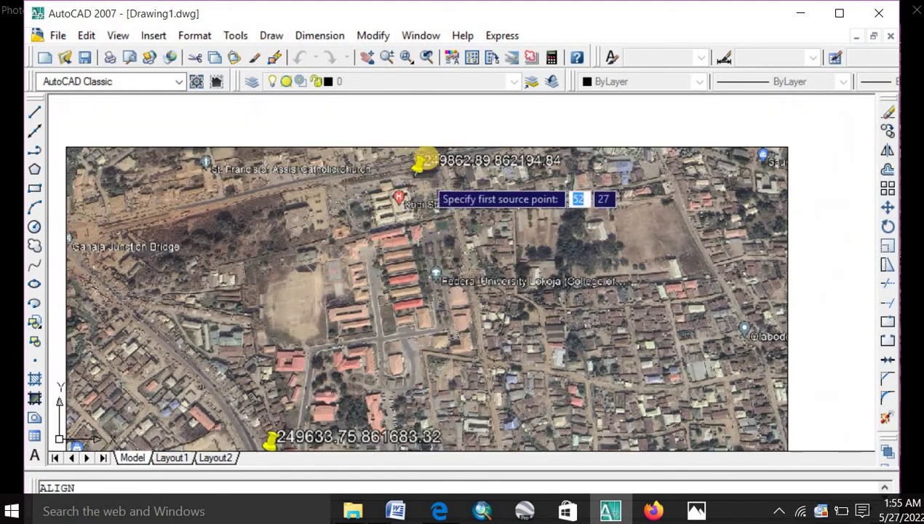
{"action": "scroll", "coordinate": [424, 163], "scroll_direction": "down", "scroll_amount": 3}
{"action": "scroll", "coordinate": [364, 298], "scroll_direction": "up", "scroll_amount": 4}
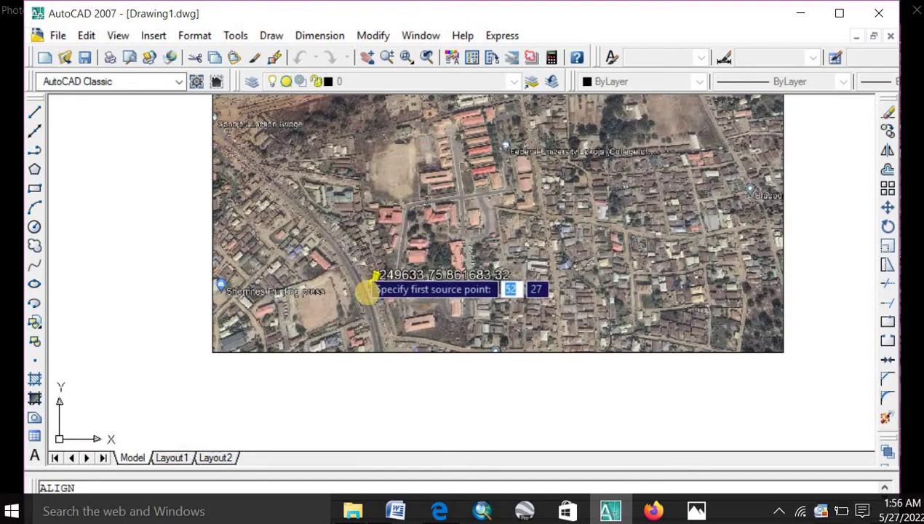
{"action": "scroll", "coordinate": [442, 186], "scroll_direction": "down", "scroll_amount": 2}
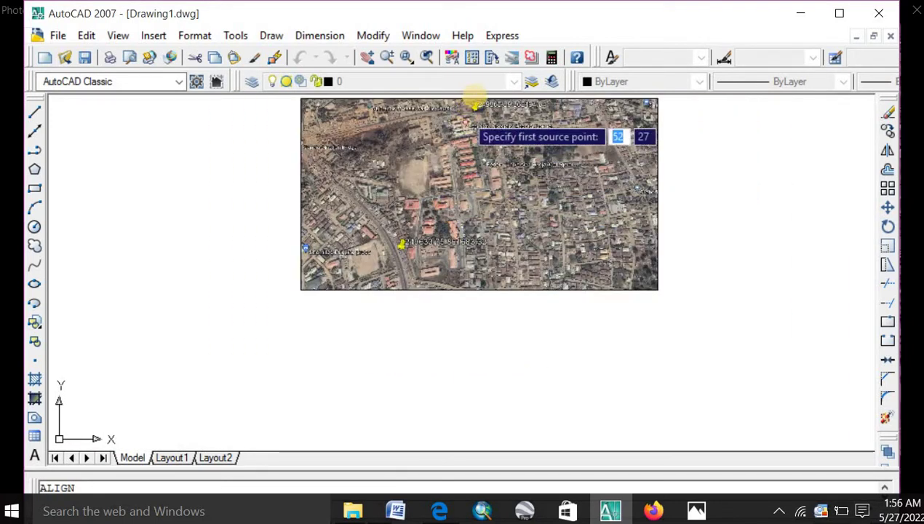
{"action": "scroll", "coordinate": [476, 100], "scroll_direction": "up", "scroll_amount": 5}
{"action": "scroll", "coordinate": [471, 105], "scroll_direction": "down", "scroll_amount": 4}
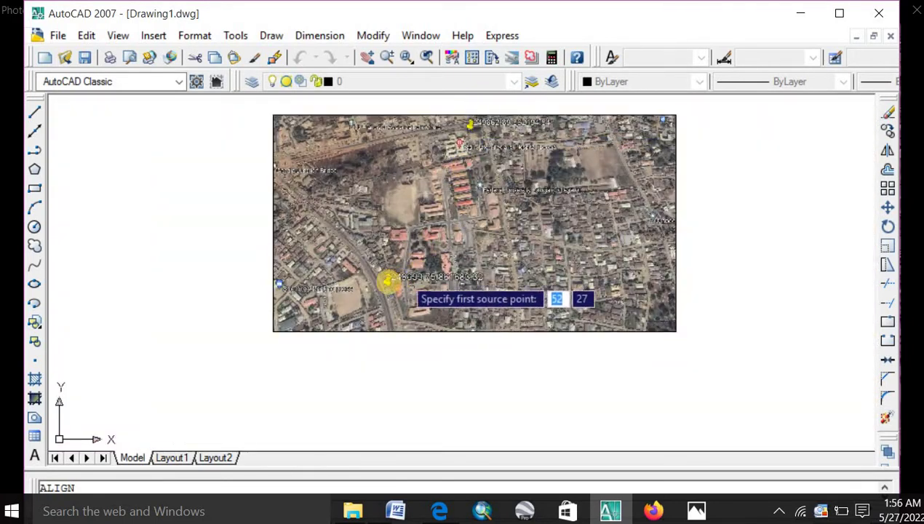
{"action": "scroll", "coordinate": [371, 288], "scroll_direction": "up", "scroll_amount": 4}
{"action": "scroll", "coordinate": [367, 295], "scroll_direction": "down", "scroll_amount": 4}
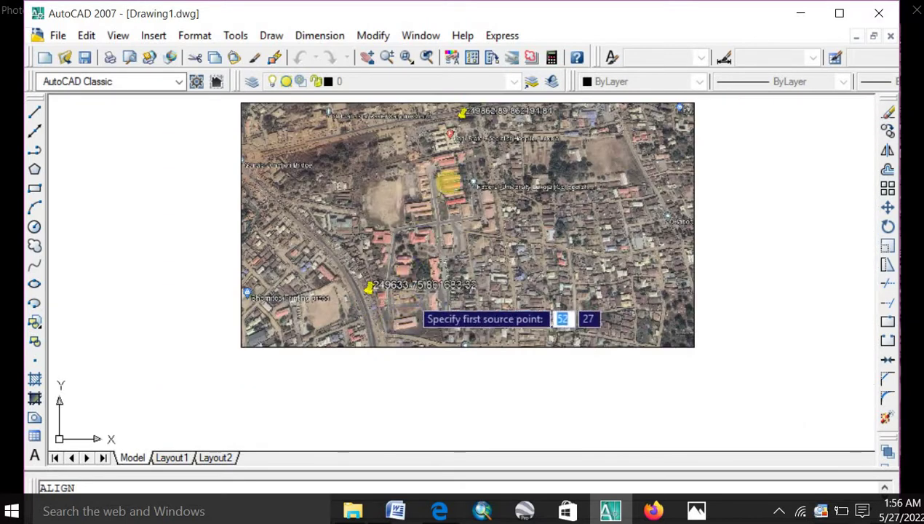
{"action": "scroll", "coordinate": [463, 112], "scroll_direction": "up", "scroll_amount": 3}
{"action": "scroll", "coordinate": [458, 119], "scroll_direction": "down", "scroll_amount": 2}
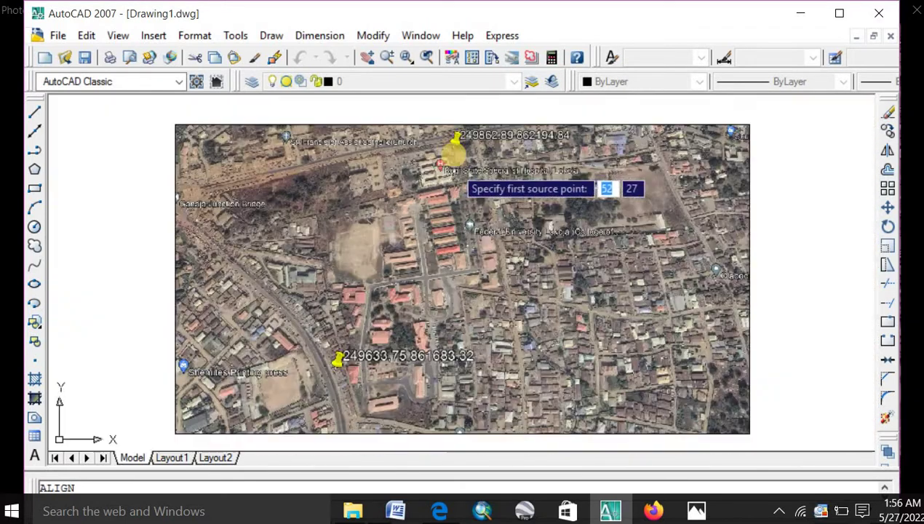
{"action": "scroll", "coordinate": [451, 149], "scroll_direction": "down", "scroll_amount": 3}
{"action": "scroll", "coordinate": [375, 269], "scroll_direction": "up", "scroll_amount": 6}
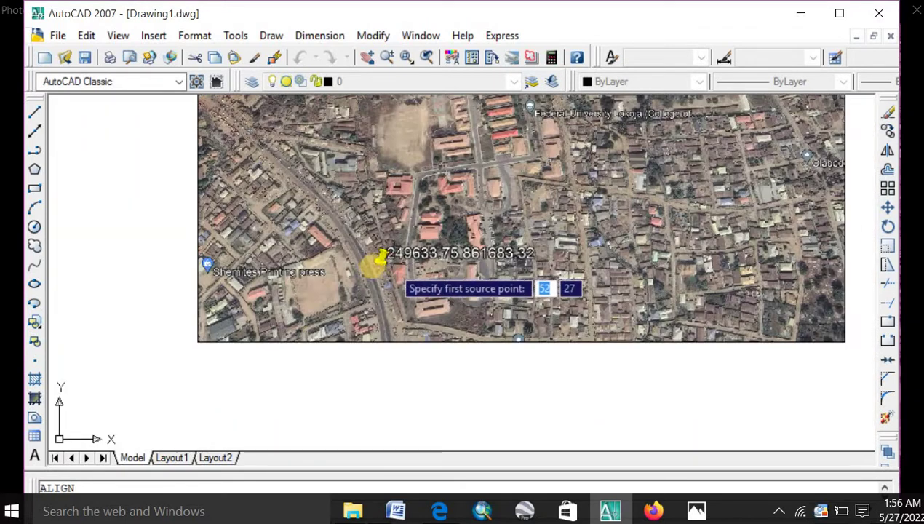
{"action": "scroll", "coordinate": [382, 287], "scroll_direction": "up", "scroll_amount": 2}
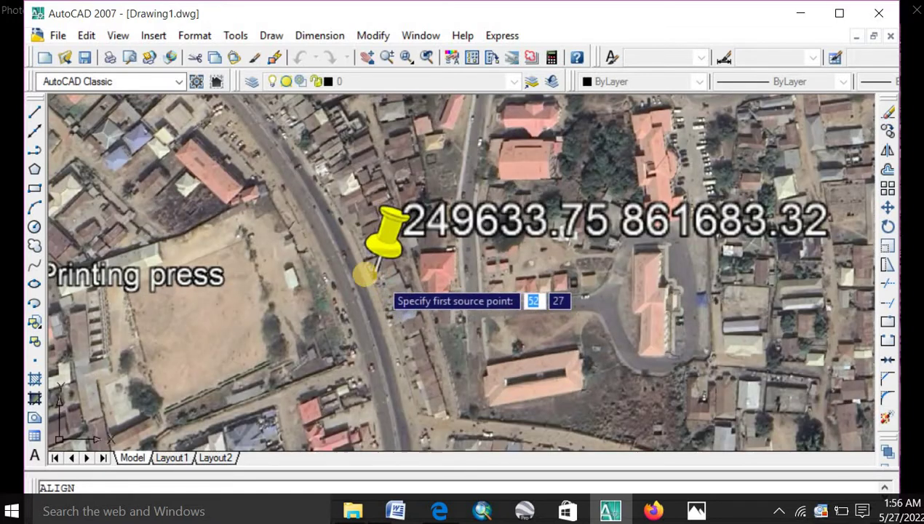
{"action": "left_click", "coordinate": [373, 275]}
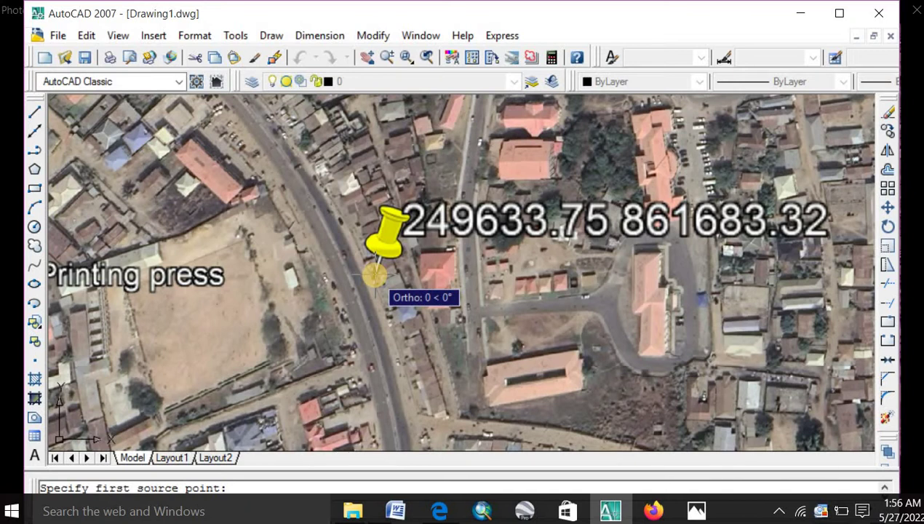
{"action": "left_click", "coordinate": [375, 280]}
{"action": "type", "text": "2"}
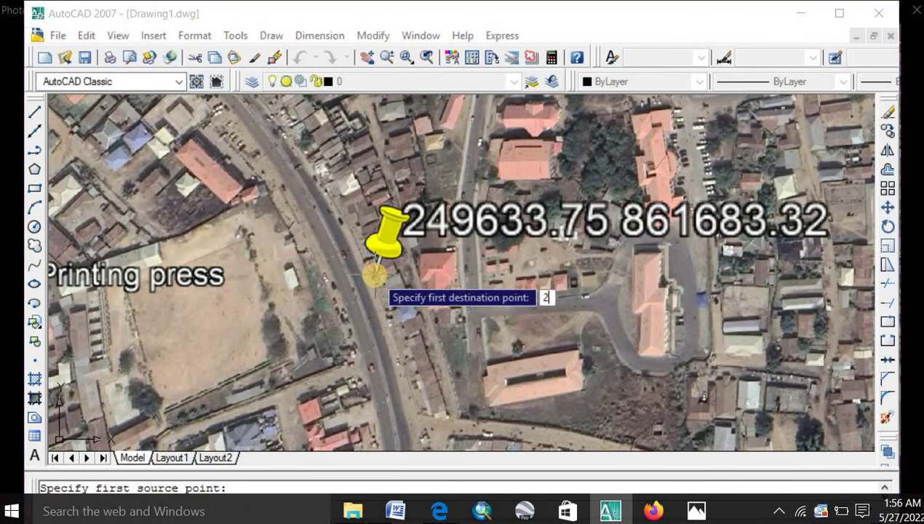
{"action": "type", "text": "49633.73"}
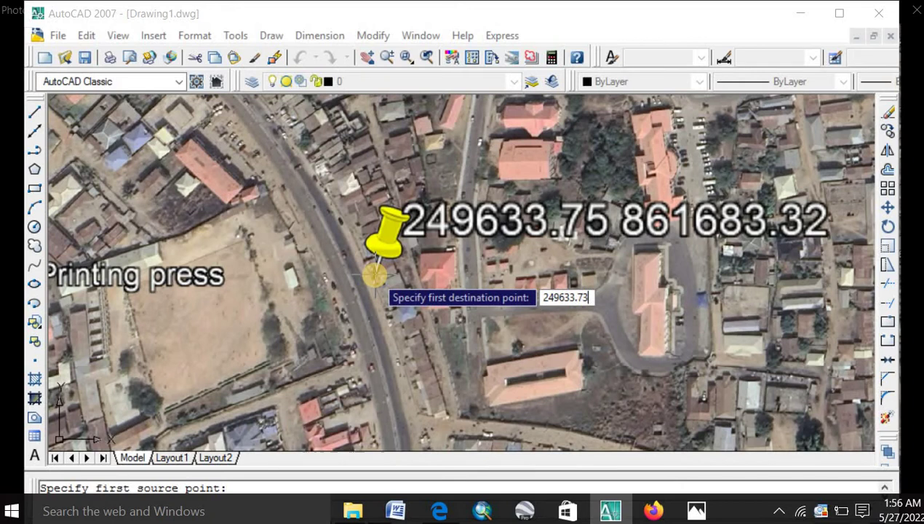
{"action": "type", "text": ","}
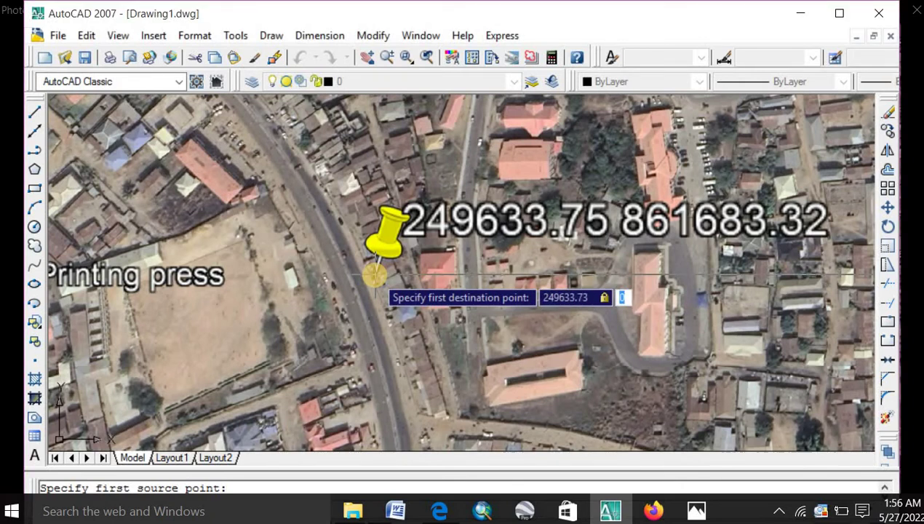
{"action": "type", "text": "861683.32"}
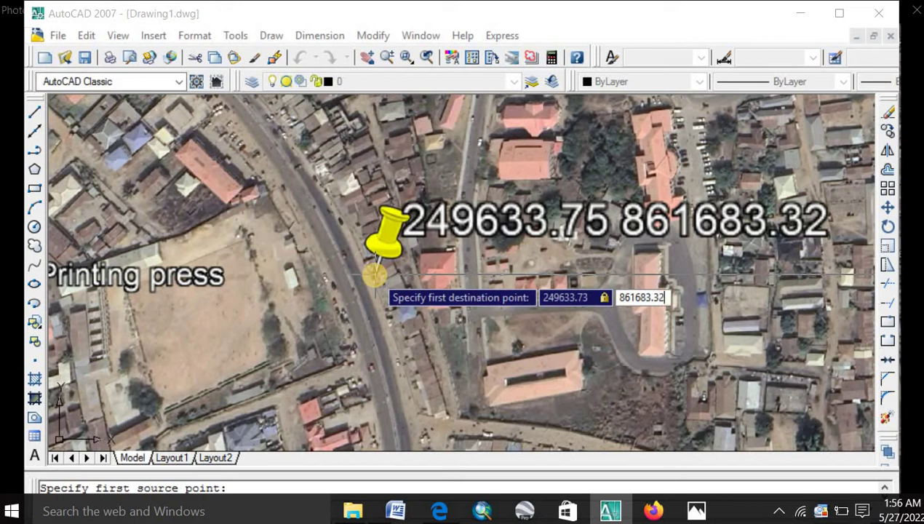
{"action": "key", "text": "Return"}
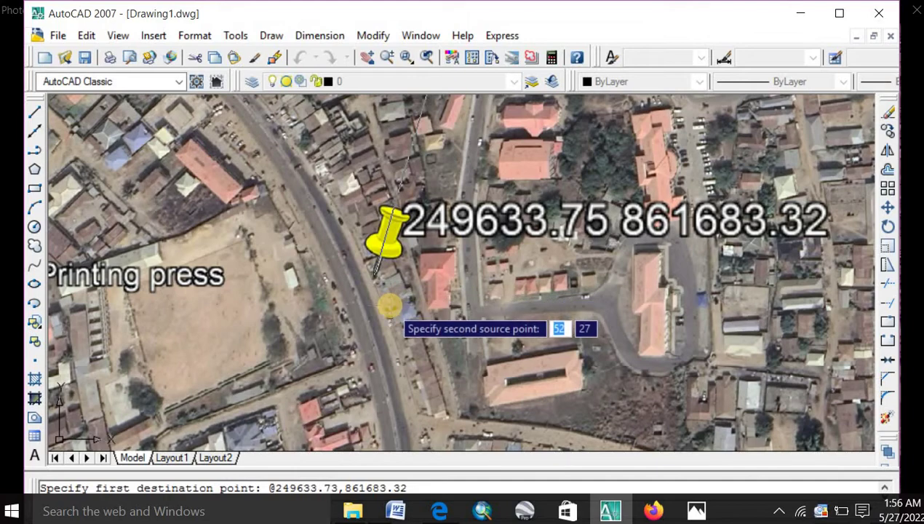
- Map the upper pin to 249862.89,862194.84 and skip the third alignment point
{"action": "scroll", "coordinate": [391, 307], "scroll_direction": "up", "scroll_amount": 2}
{"action": "scroll", "coordinate": [392, 320], "scroll_direction": "down", "scroll_amount": 5}
{"action": "scroll", "coordinate": [457, 220], "scroll_direction": "up", "scroll_amount": 3}
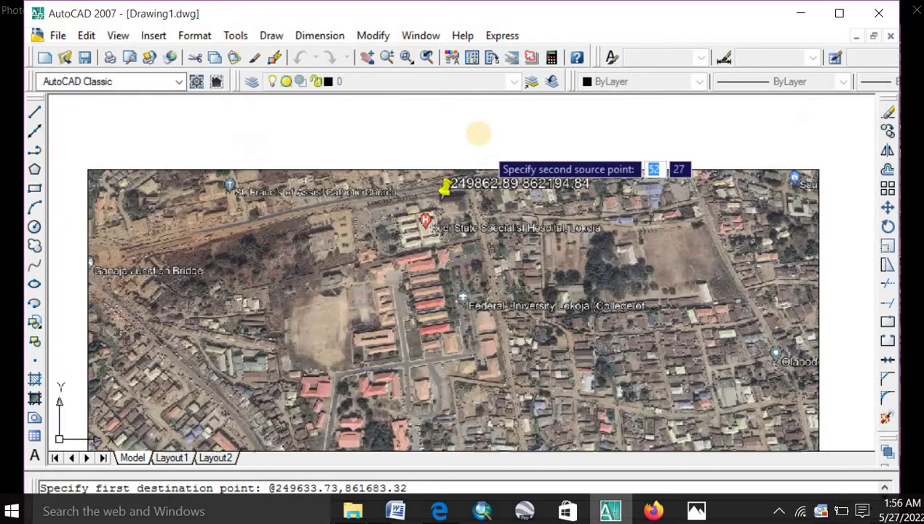
{"action": "scroll", "coordinate": [462, 197], "scroll_direction": "up", "scroll_amount": 6}
{"action": "scroll", "coordinate": [444, 213], "scroll_direction": "down", "scroll_amount": 3}
{"action": "scroll", "coordinate": [407, 226], "scroll_direction": "up", "scroll_amount": 2}
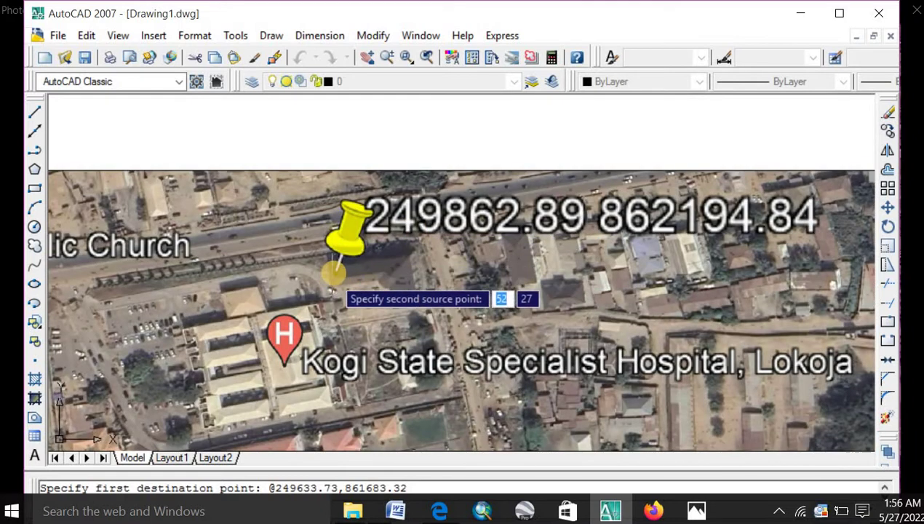
{"action": "key", "text": "F8"}
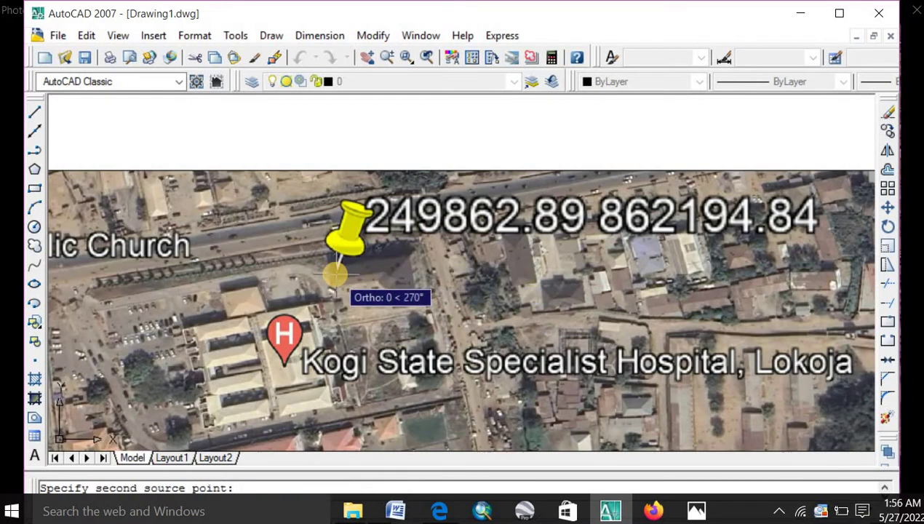
{"action": "left_click", "coordinate": [336, 278]}
{"action": "type", "text": "249862"}
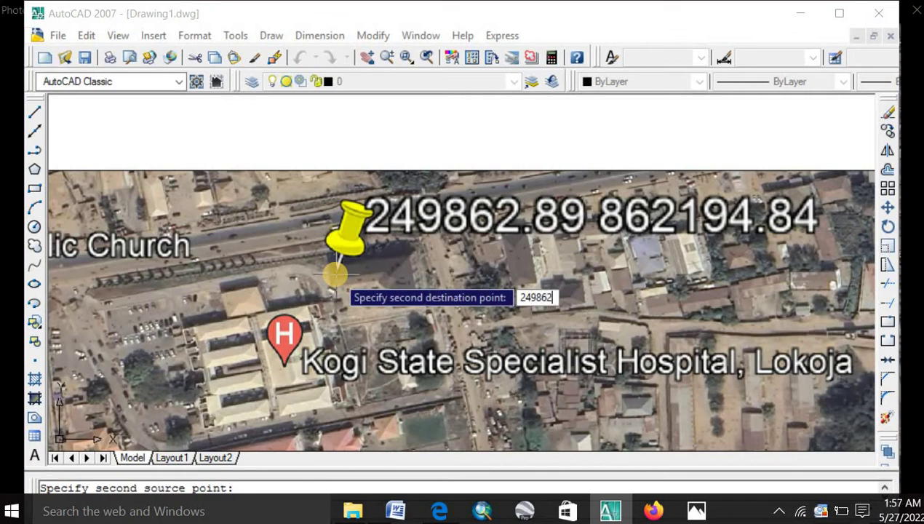
{"action": "type", "text": ".89,"}
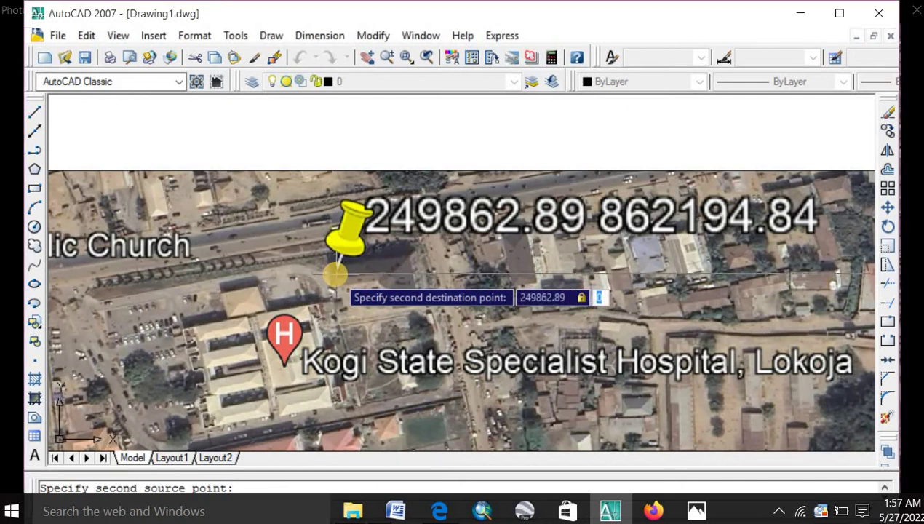
{"action": "type", "text": "862194.84"}
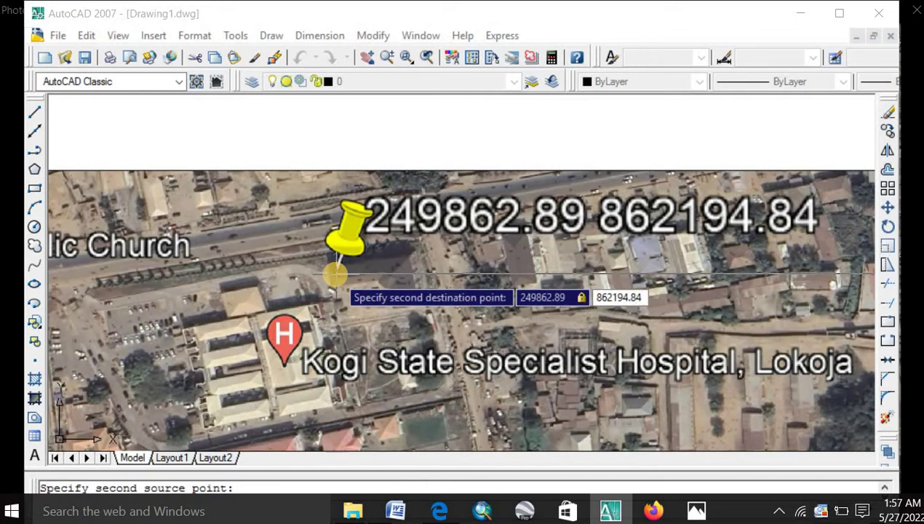
{"action": "key", "text": "Return"}
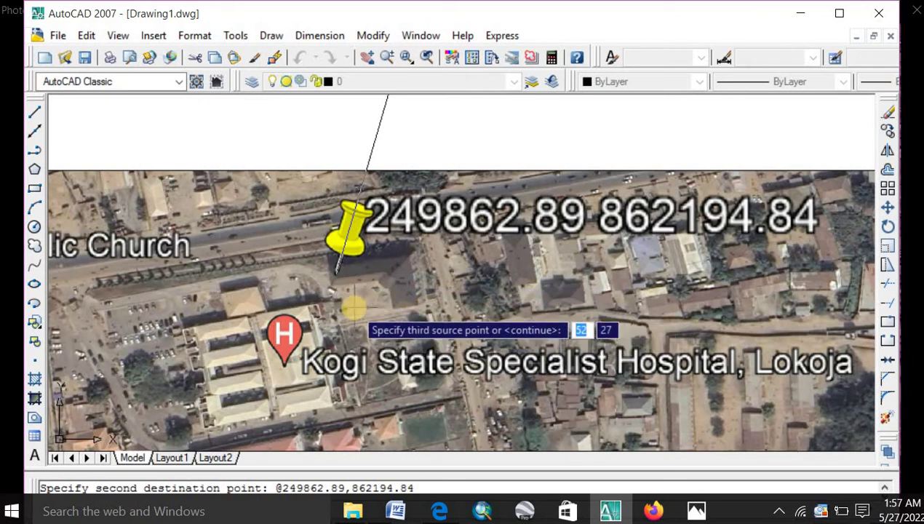
{"action": "key", "text": "Return"}
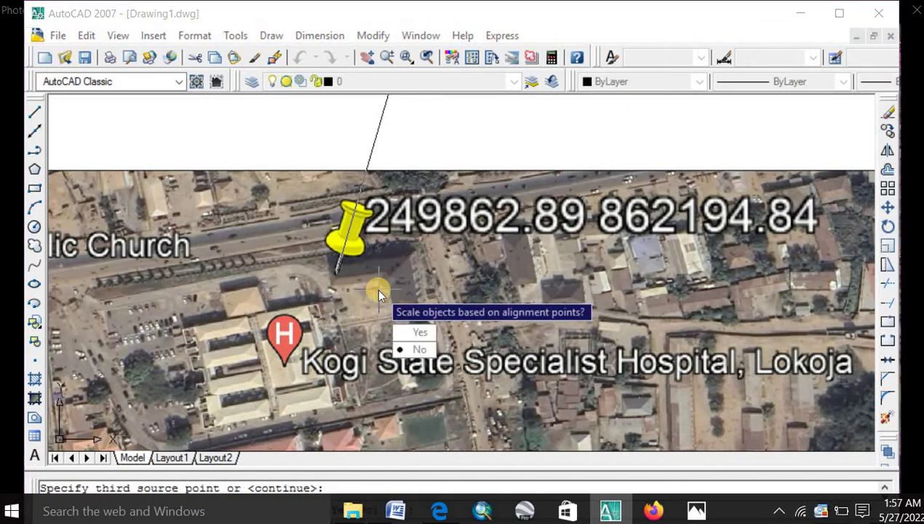
- Accept scaling to the alignment points and Zoom Extents on the aligned image
{"action": "left_click", "coordinate": [415, 332]}
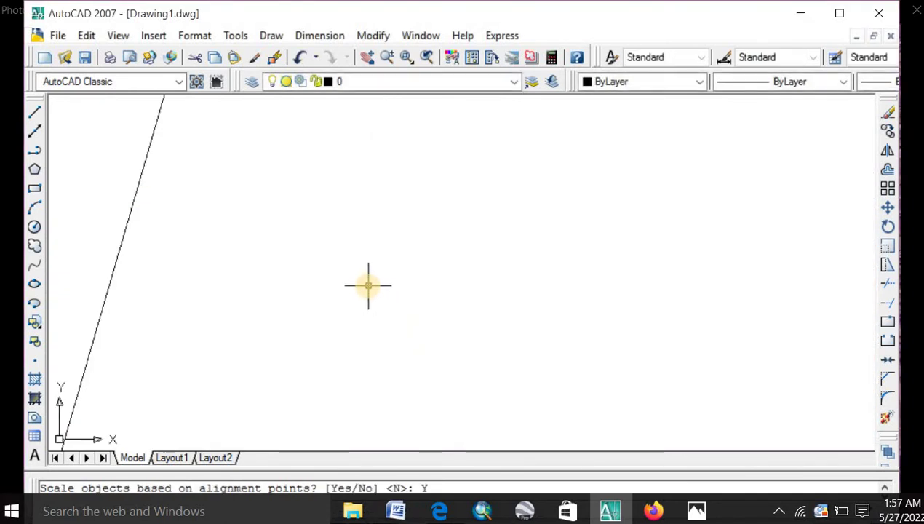
{"action": "type", "text": "z"}
{"action": "key", "text": "Return"}
{"action": "type", "text": "e"}
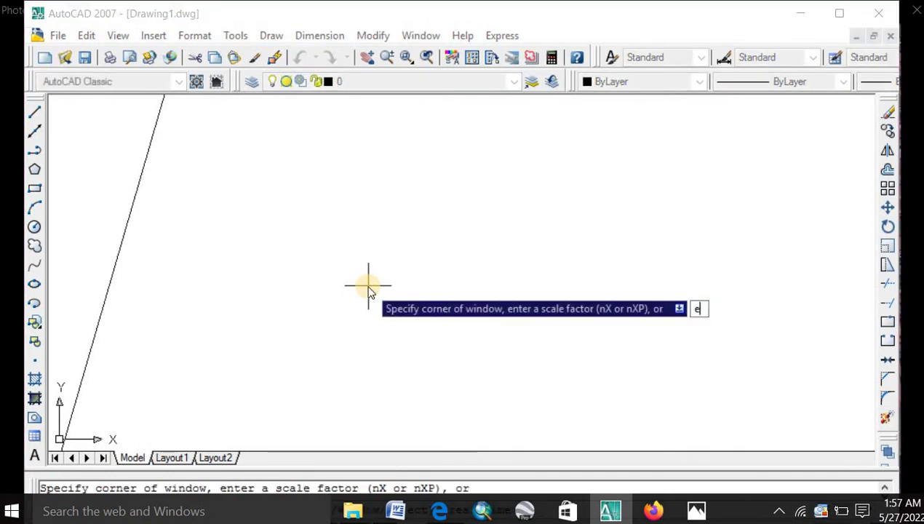
{"action": "key", "text": "Return"}
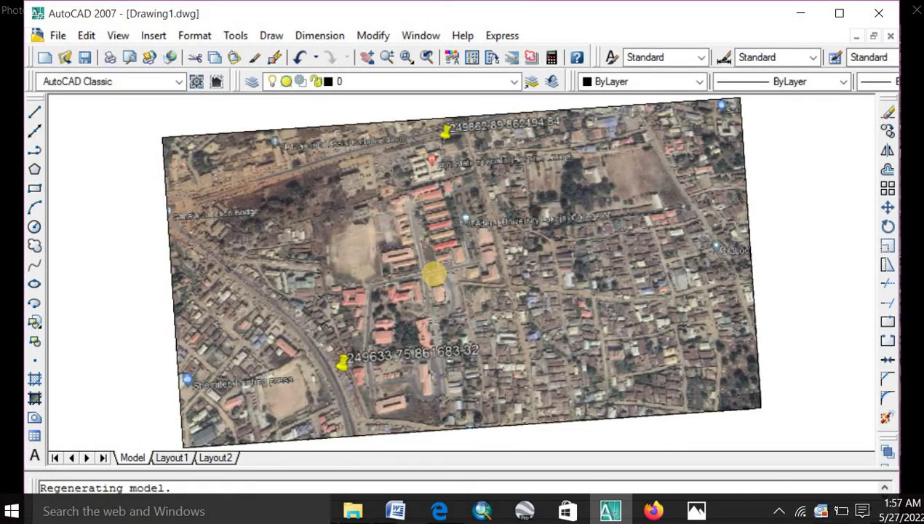
- Zoom in on the university blocks of the aligned image
{"action": "scroll", "coordinate": [421, 275], "scroll_direction": "up", "scroll_amount": 1}
{"action": "scroll", "coordinate": [361, 260], "scroll_direction": "down", "scroll_amount": 2}
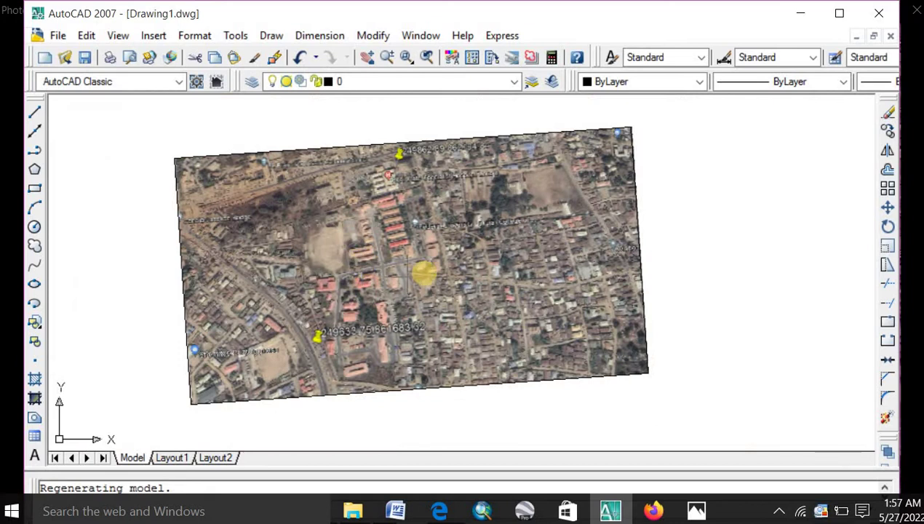
{"action": "scroll", "coordinate": [423, 269], "scroll_direction": "up", "scroll_amount": 3}
{"action": "scroll", "coordinate": [392, 274], "scroll_direction": "down", "scroll_amount": 4}
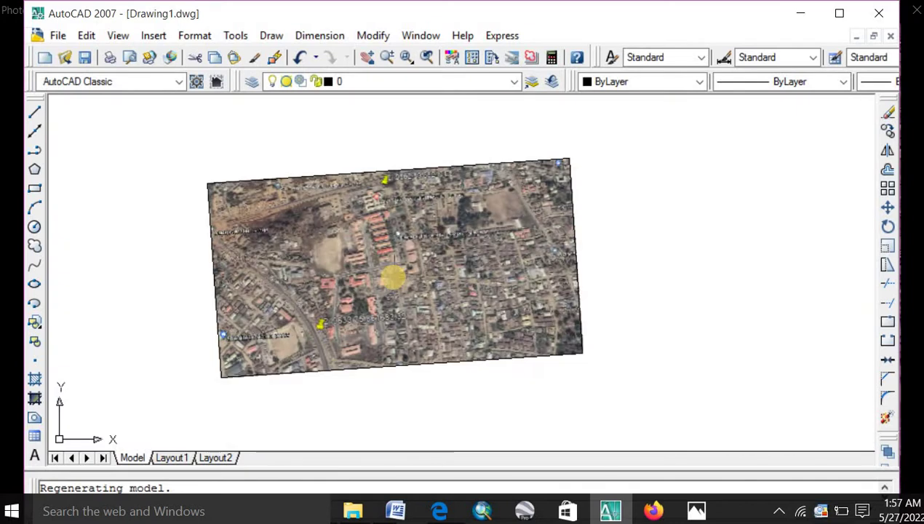
{"action": "scroll", "coordinate": [369, 254], "scroll_direction": "up", "scroll_amount": 3}
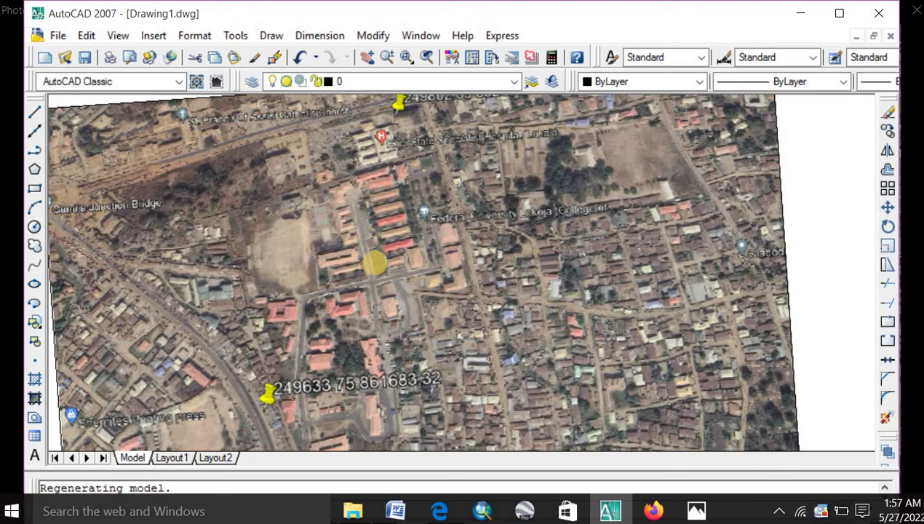
{"action": "scroll", "coordinate": [373, 253], "scroll_direction": "up", "scroll_amount": 3}
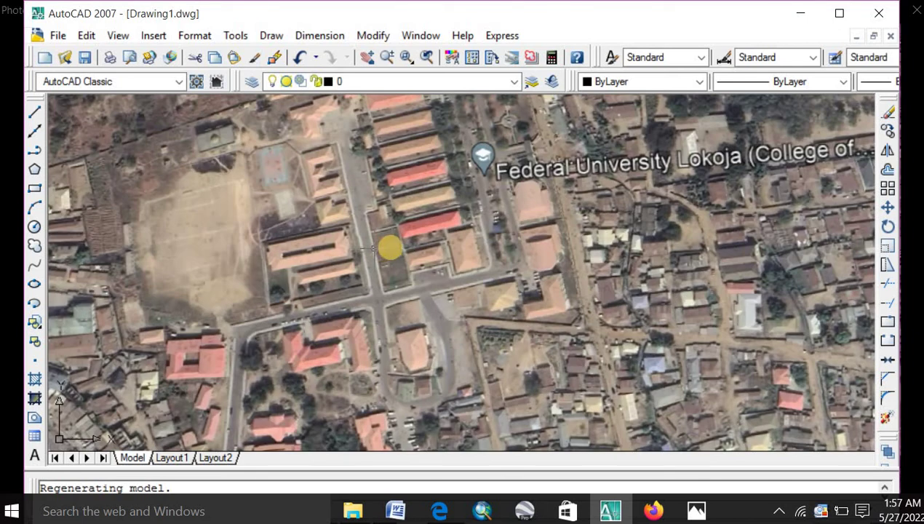
- Start a line at the building corner along its front edge, with Ortho off
{"action": "left_click", "coordinate": [34, 117]}
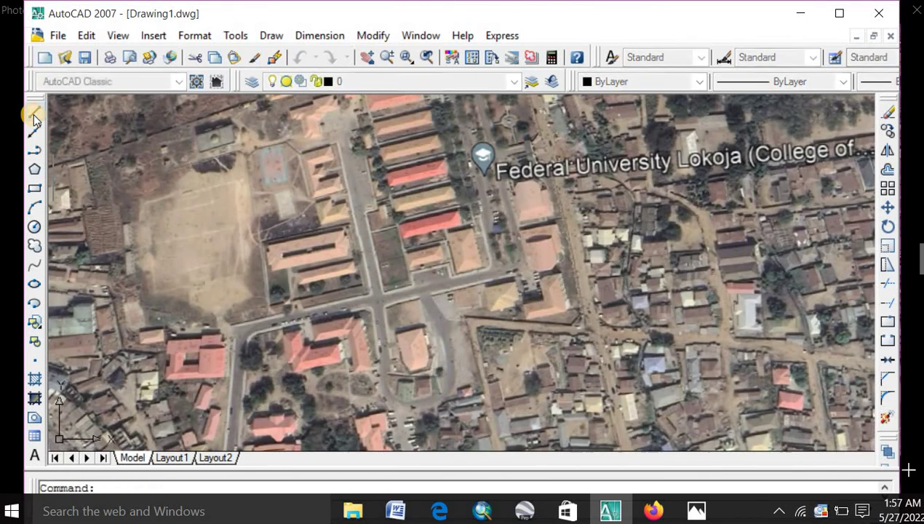
{"action": "scroll", "coordinate": [372, 307], "scroll_direction": "up", "scroll_amount": 2}
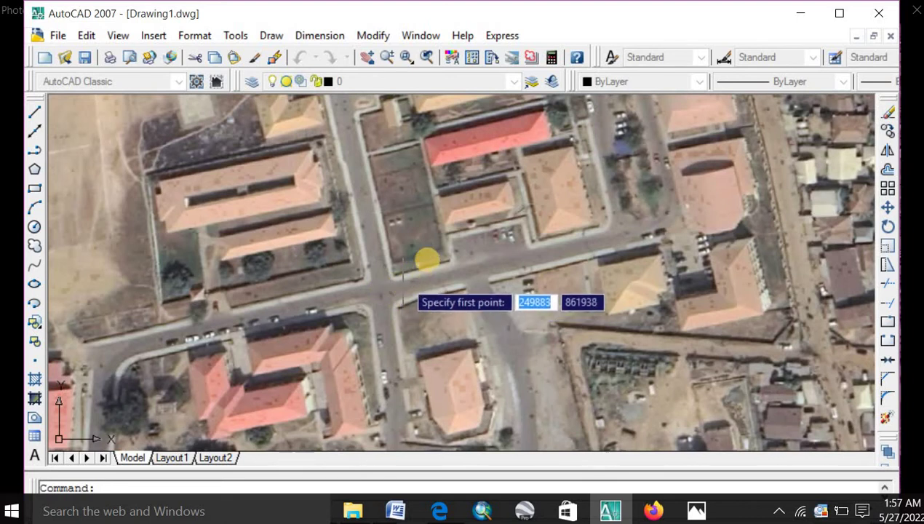
{"action": "scroll", "coordinate": [437, 243], "scroll_direction": "up", "scroll_amount": 1}
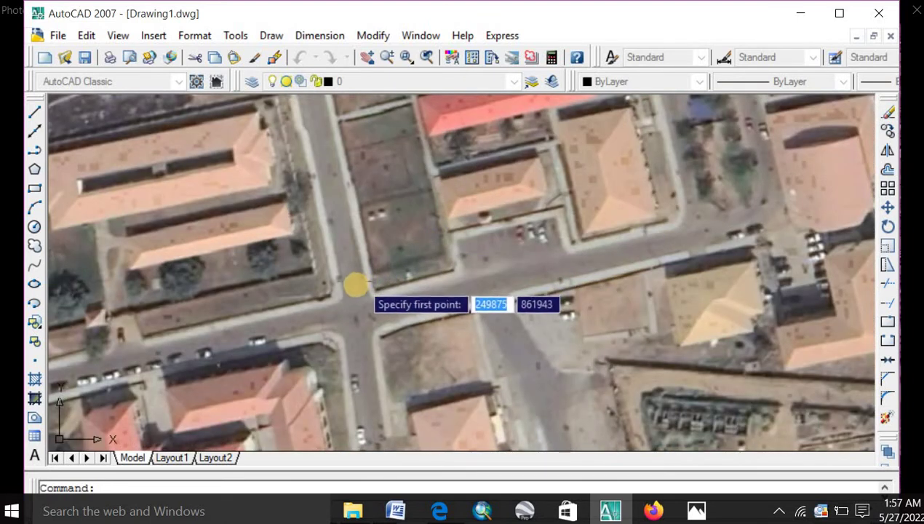
{"action": "left_click", "coordinate": [451, 236]}
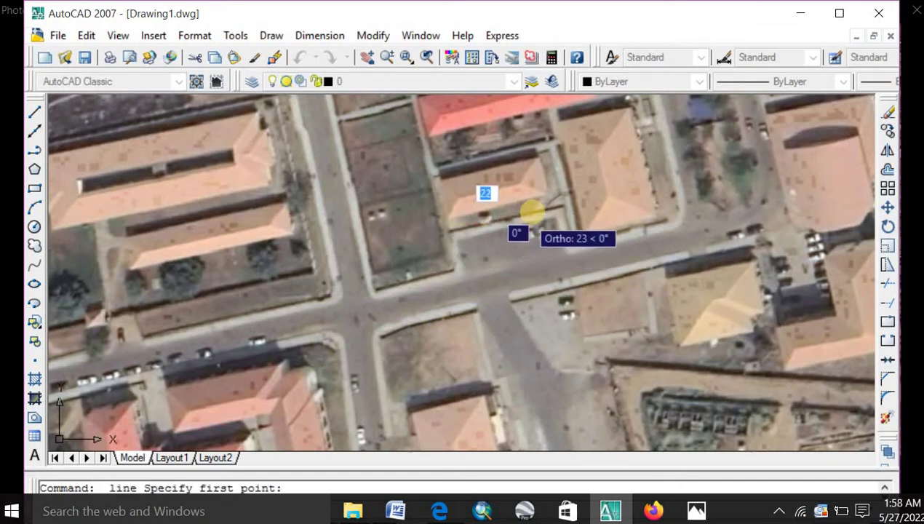
{"action": "key", "text": "F8"}
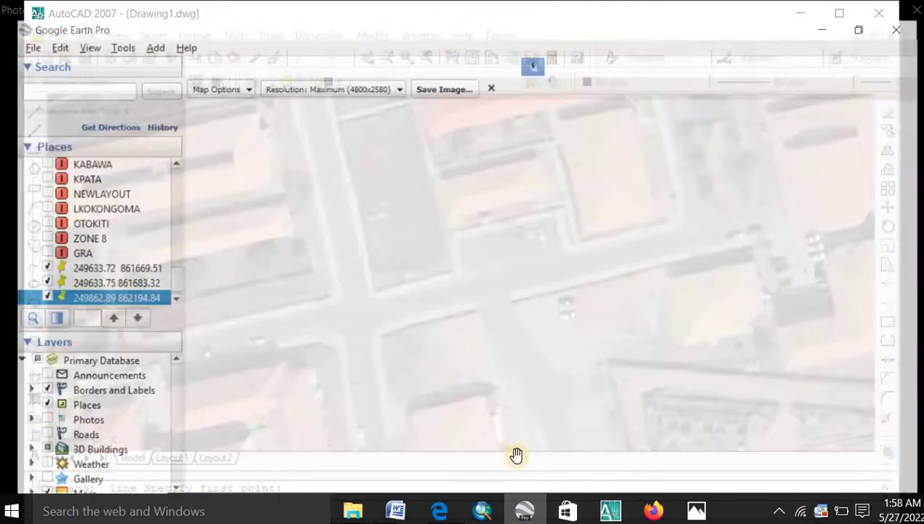
- Zoom Google Earth Pro in on the campus building block measured in AutoCAD
{"action": "scroll", "coordinate": [551, 284], "scroll_direction": "up", "scroll_amount": 5}
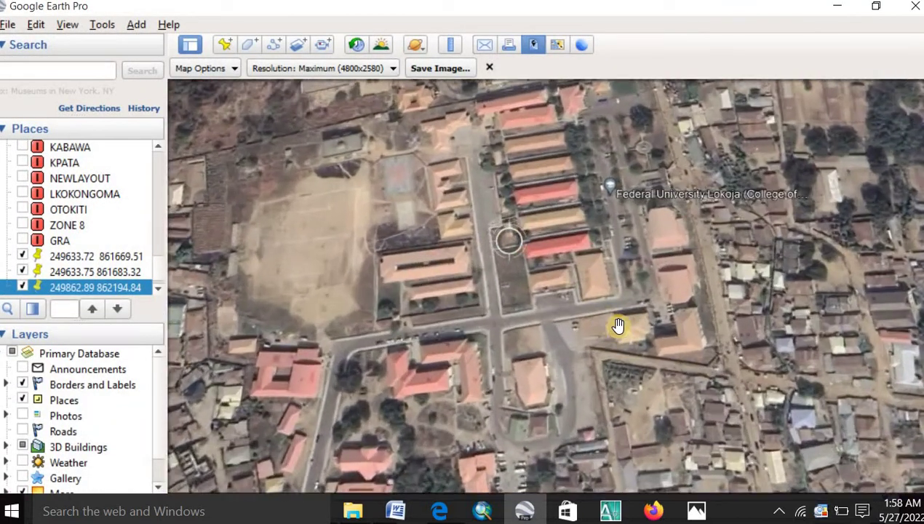
{"action": "scroll", "coordinate": [617, 326], "scroll_direction": "up", "scroll_amount": 3}
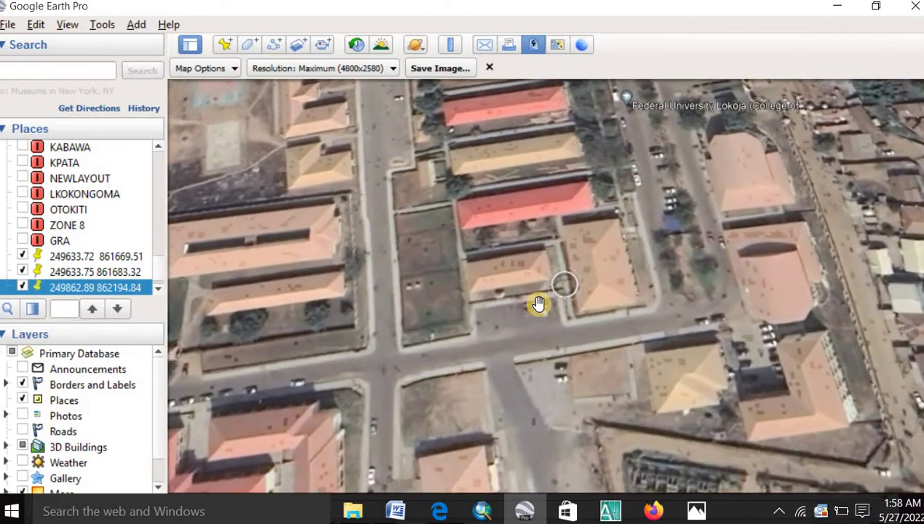
{"action": "scroll", "coordinate": [538, 304], "scroll_direction": "up", "scroll_amount": 2}
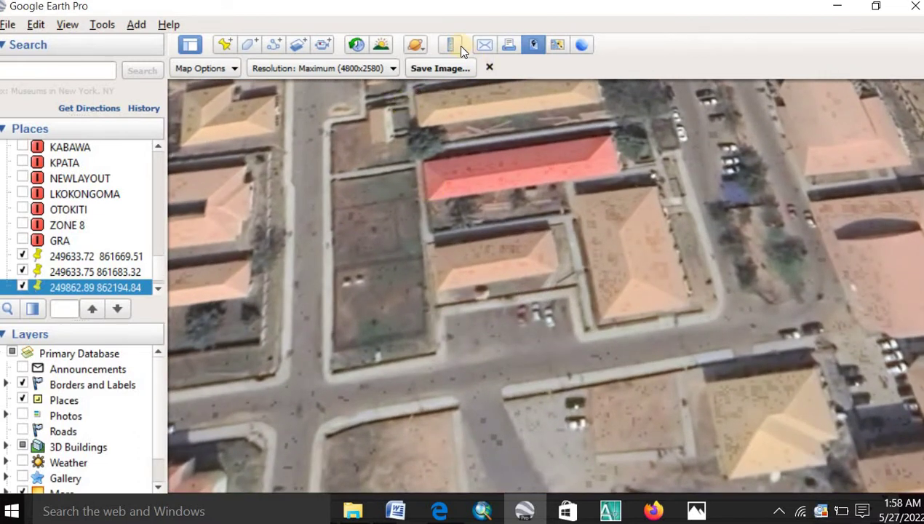
- Measure the building's front edge with the Ruler, then clear and restart from its left corner
{"action": "left_click", "coordinate": [457, 46]}
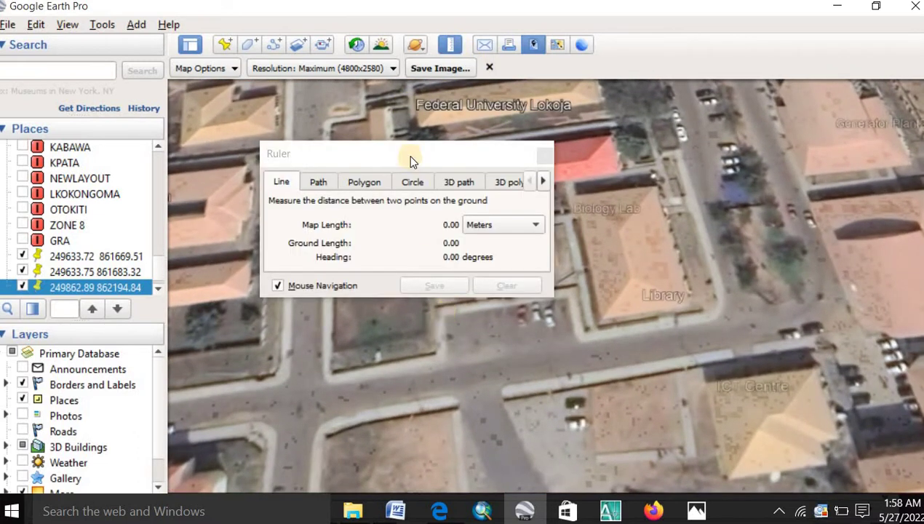
{"action": "left_click_drag", "start_coordinate": [410, 159], "coordinate": [344, 48]}
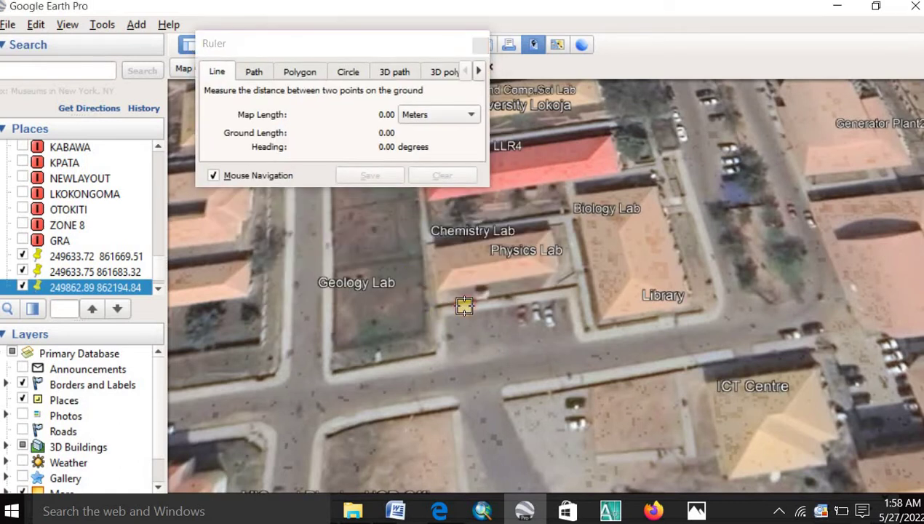
{"action": "left_click", "coordinate": [441, 310]}
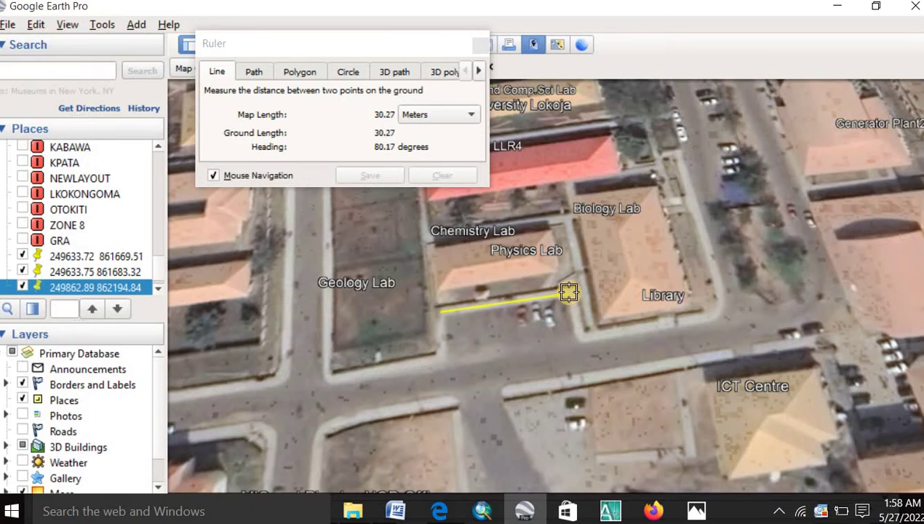
{"action": "scroll", "coordinate": [570, 291], "scroll_direction": "up", "scroll_amount": 2}
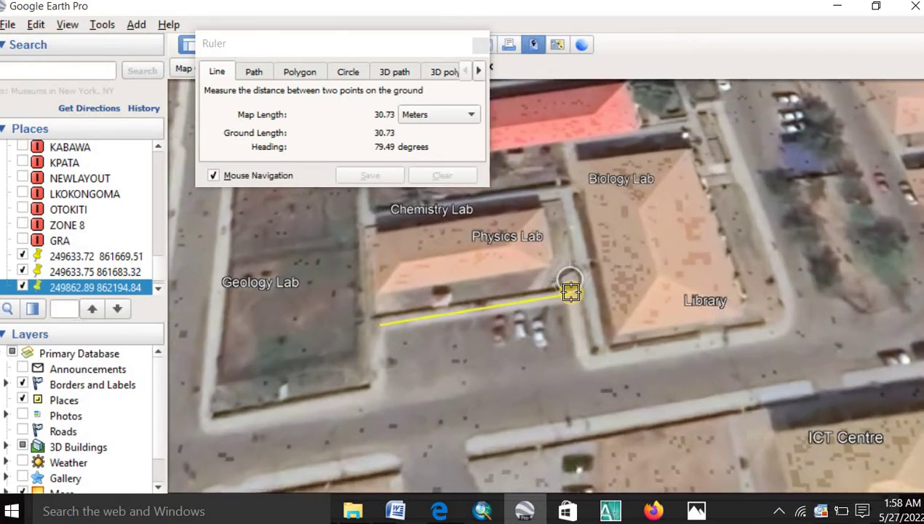
{"action": "scroll", "coordinate": [572, 291], "scroll_direction": "up", "scroll_amount": 1}
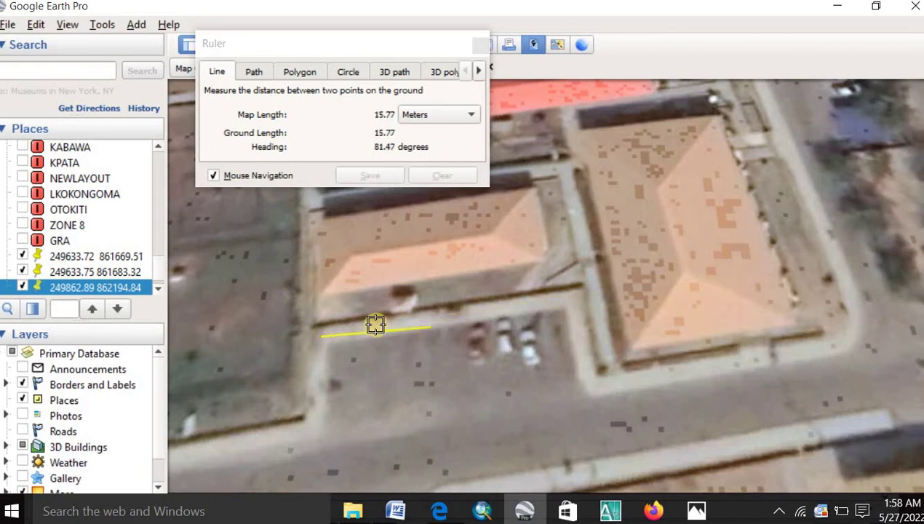
{"action": "left_click", "coordinate": [436, 343]}
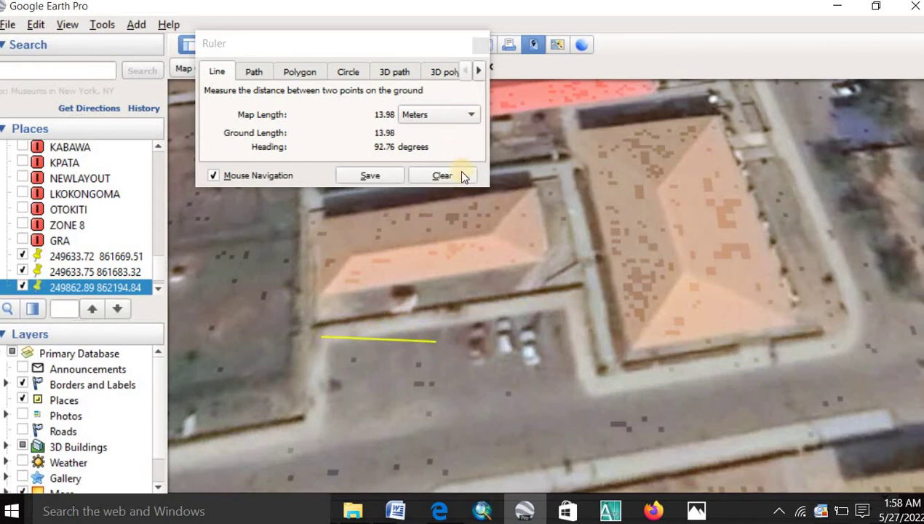
{"action": "left_click", "coordinate": [453, 175]}
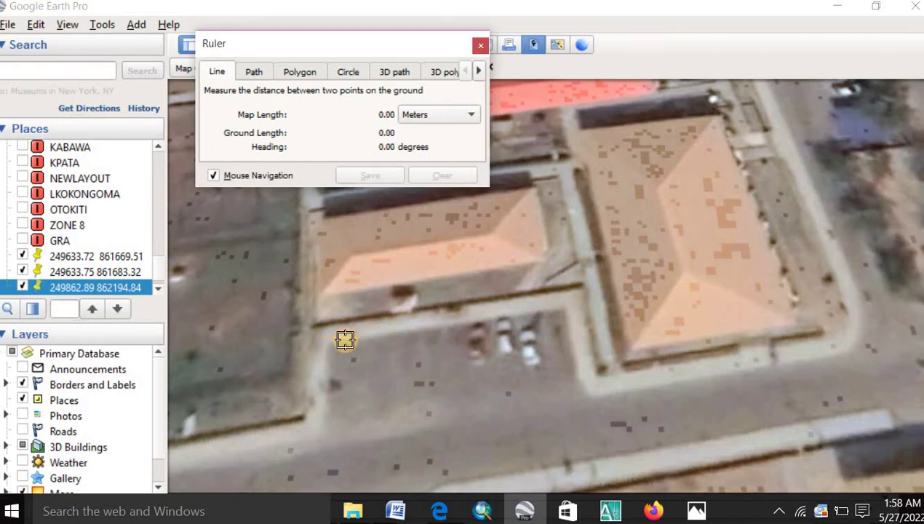
{"action": "left_click", "coordinate": [304, 335]}
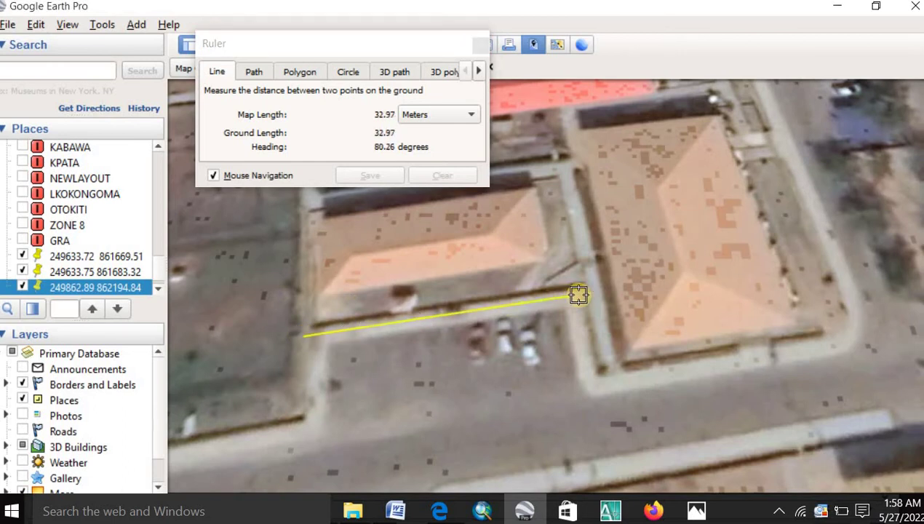